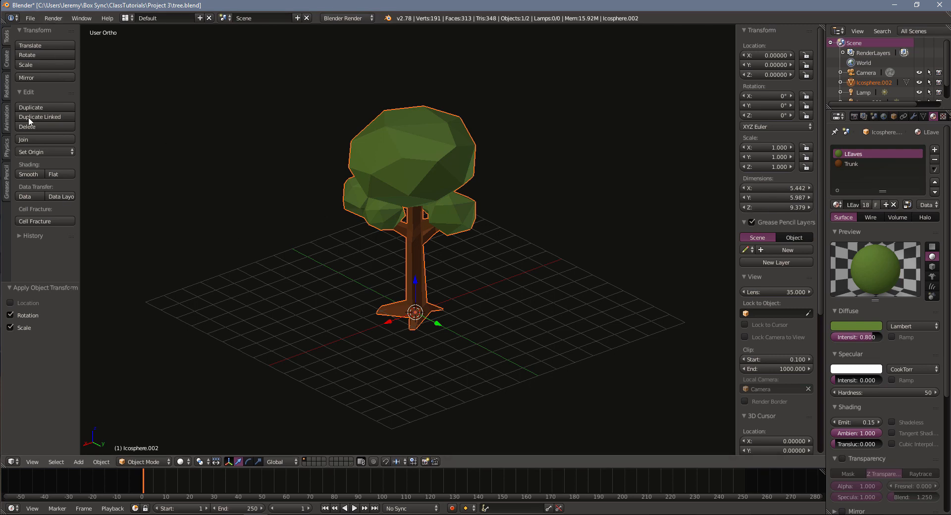
Hide the 3D view's side panels, split the view vertically, and make the new area a UV/Image Editor
key(t)
key(n)
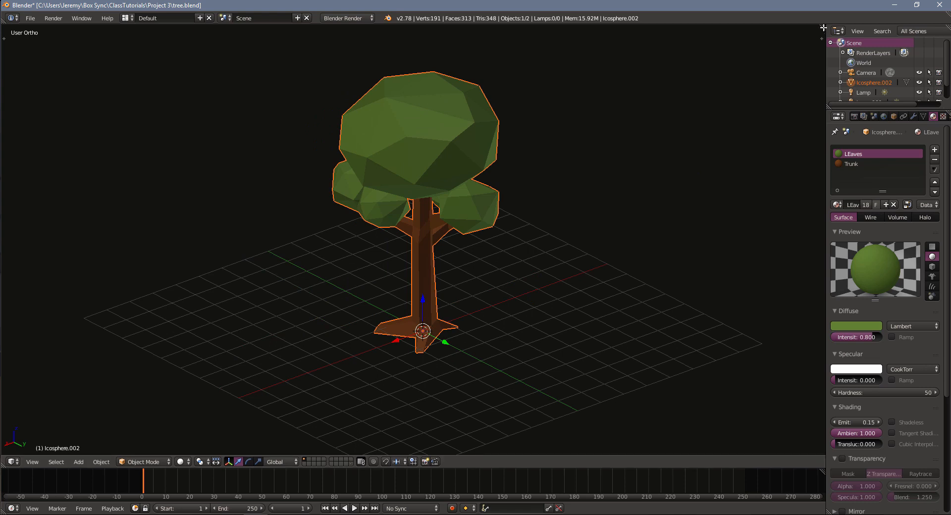
drag(822, 26, 551, 54)
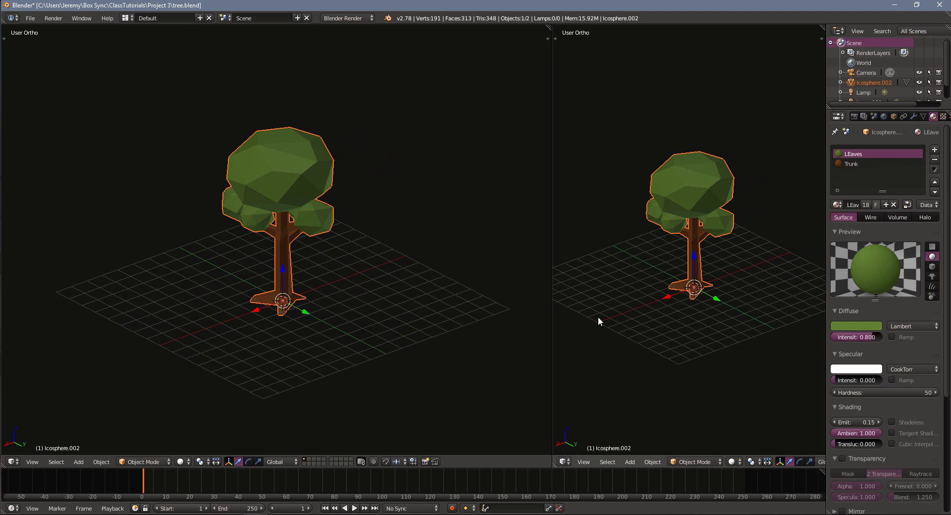
click(563, 462)
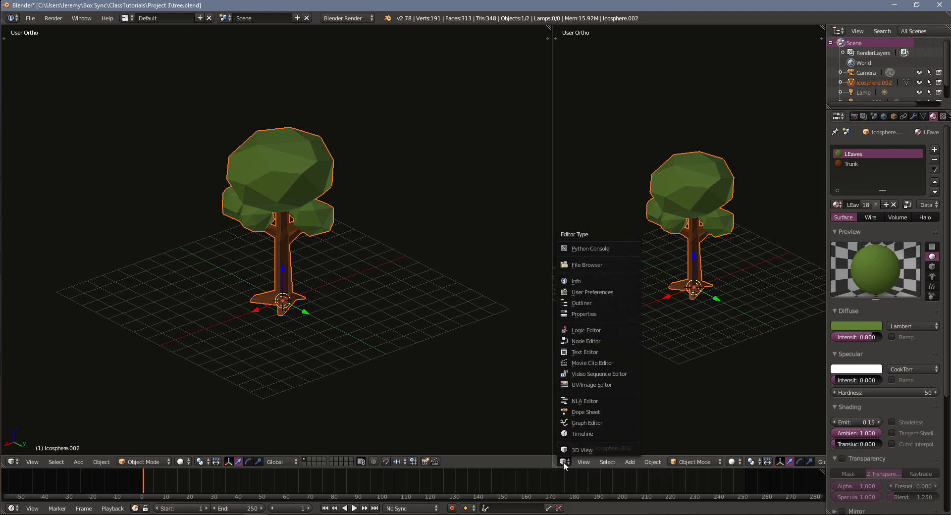
click(577, 385)
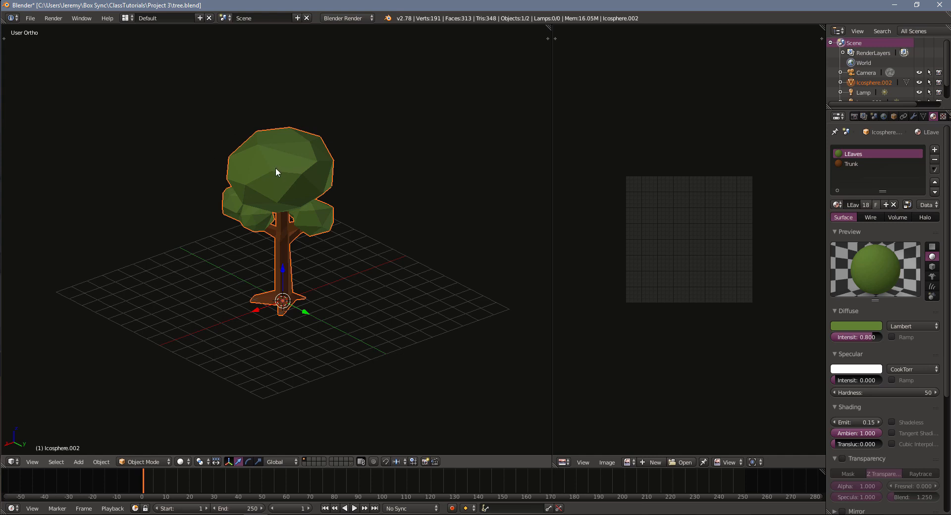
Enter Edit Mode on the tree and select all of its geometry
key(Tab)
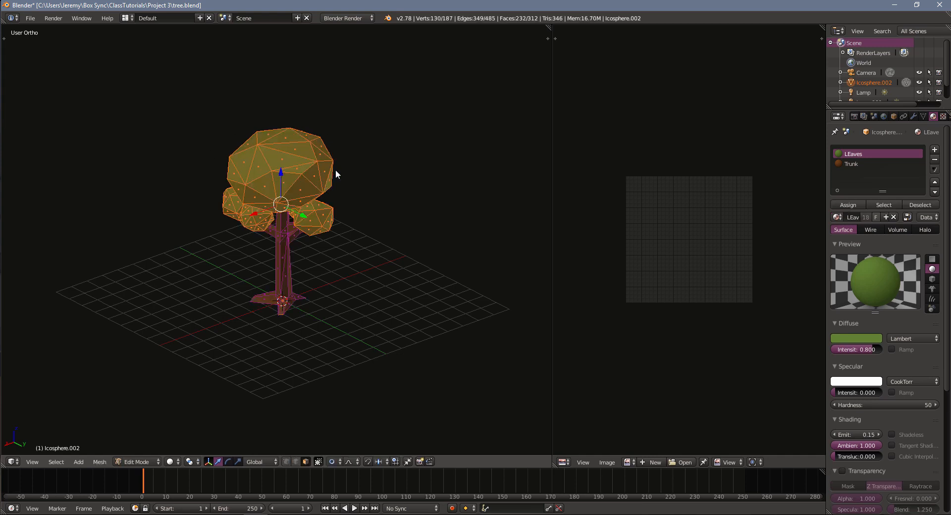
key(a)
key(a)
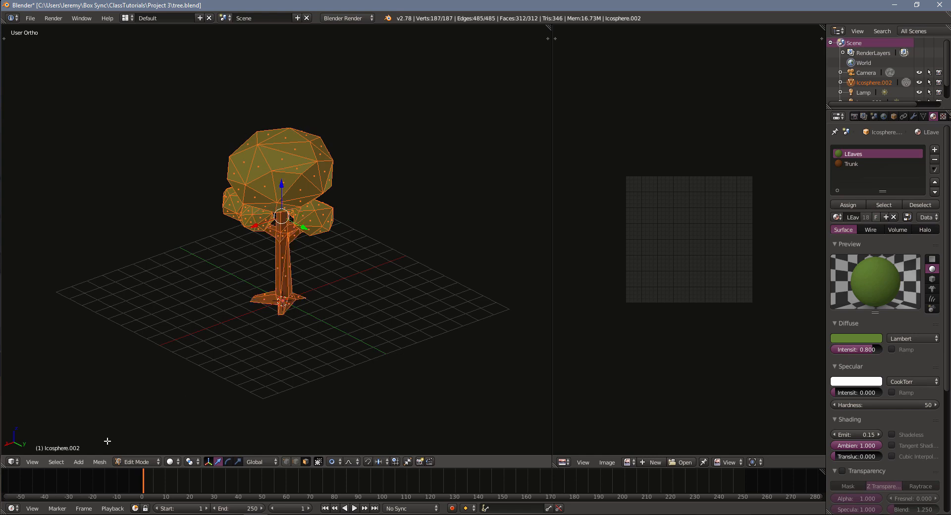
Unwrap the whole tree mesh with Smart UV Project at its default settings
click(104, 465)
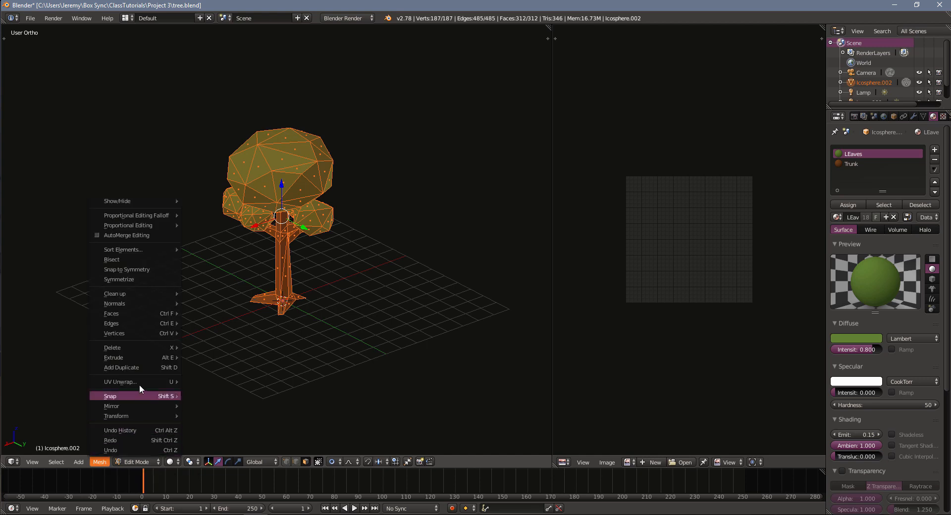
mouse_move(139, 381)
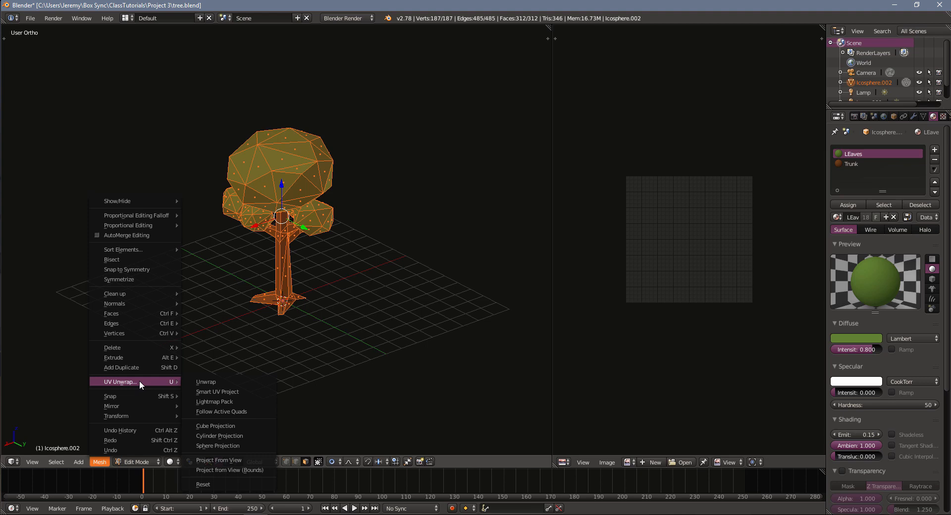
click(254, 391)
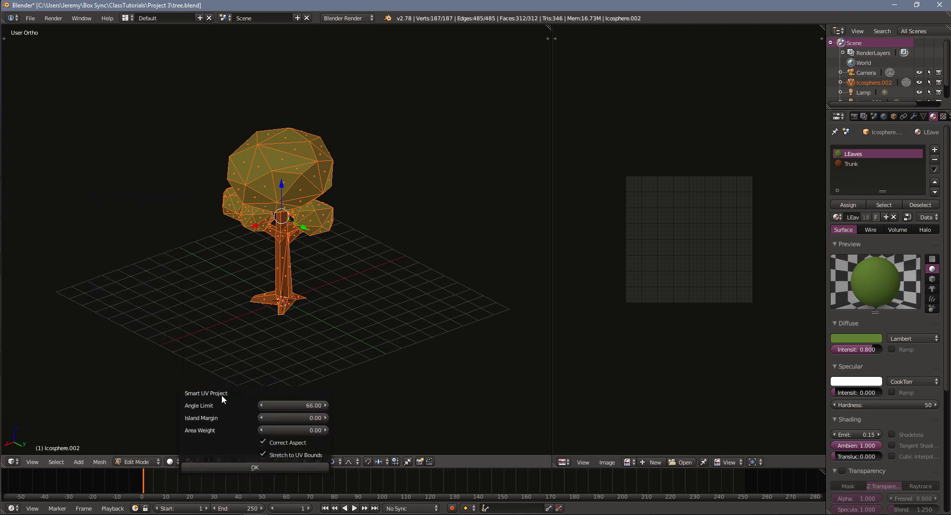
click(275, 467)
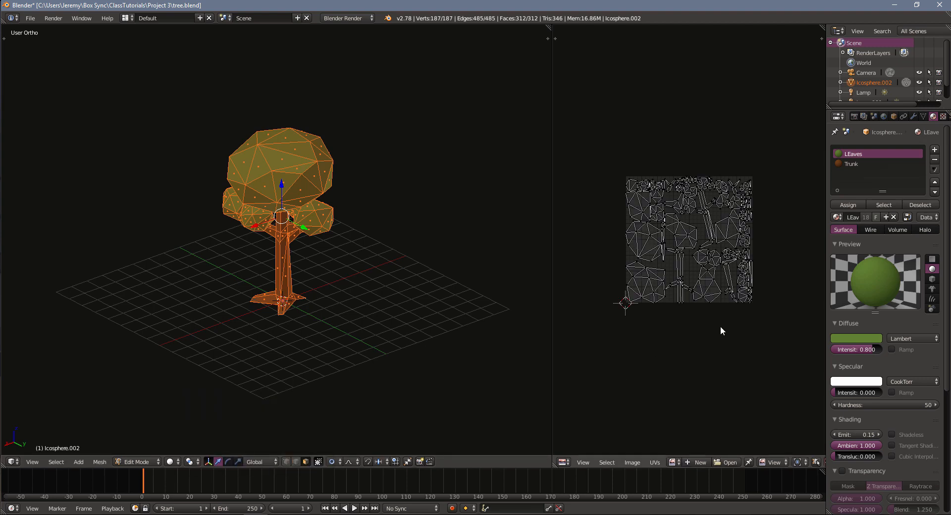
Examine the Smart UV Project layout up close, checking the spacing between neighbouring UV islands
scroll(720, 326, up, 1)
scroll(720, 325, up, 1)
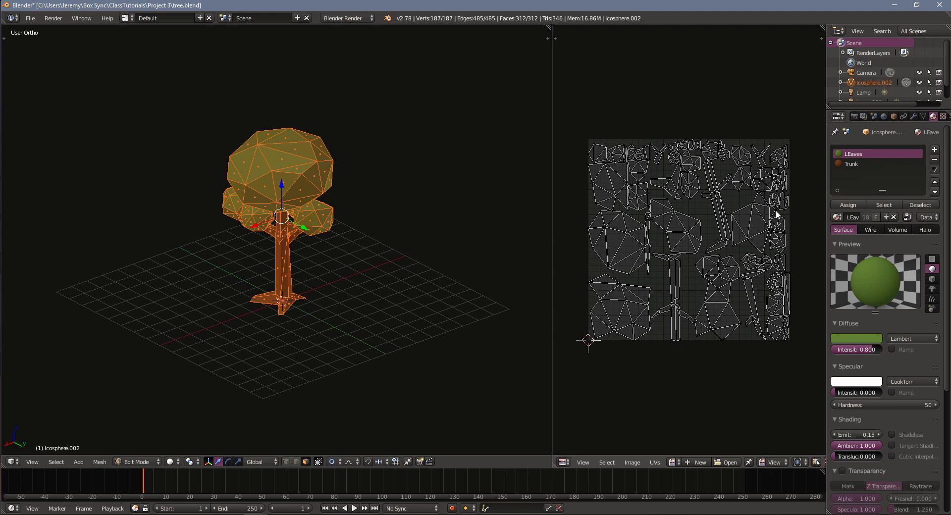
scroll(684, 280, up, 6)
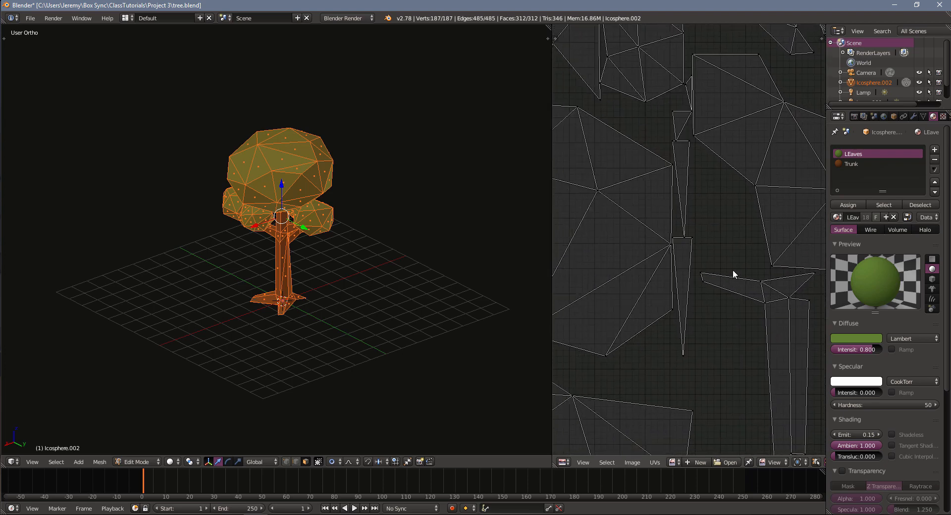
scroll(732, 270, up, 4)
middle_drag(730, 269, 748, 243)
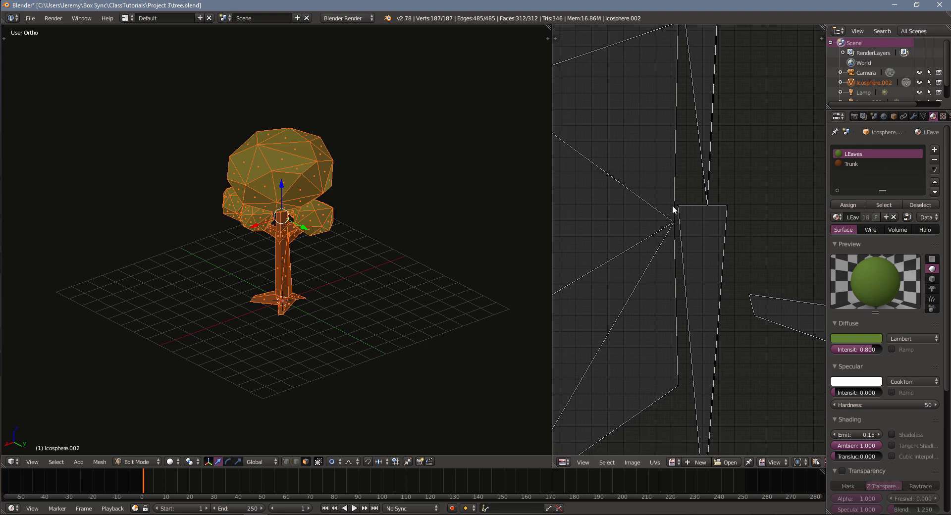
scroll(702, 224, up, 3)
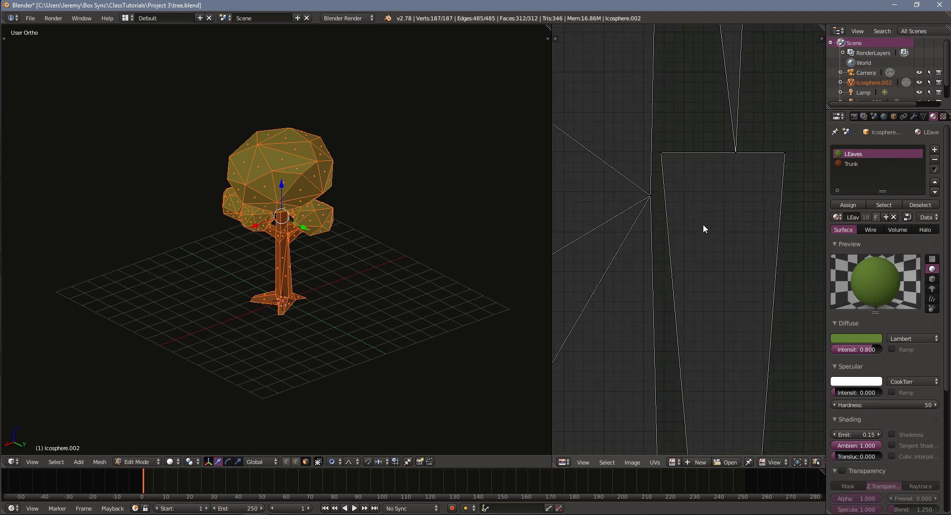
middle_drag(702, 227, 753, 313)
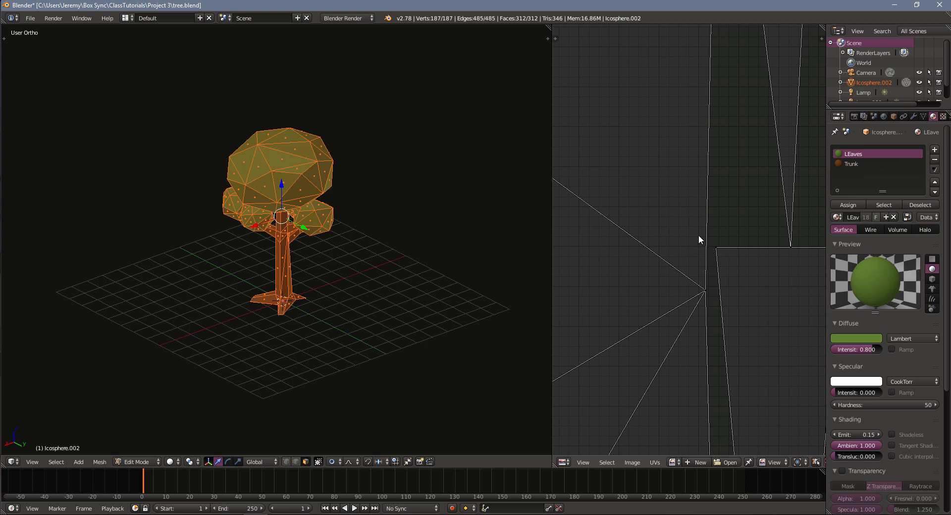
scroll(768, 266, down, 3)
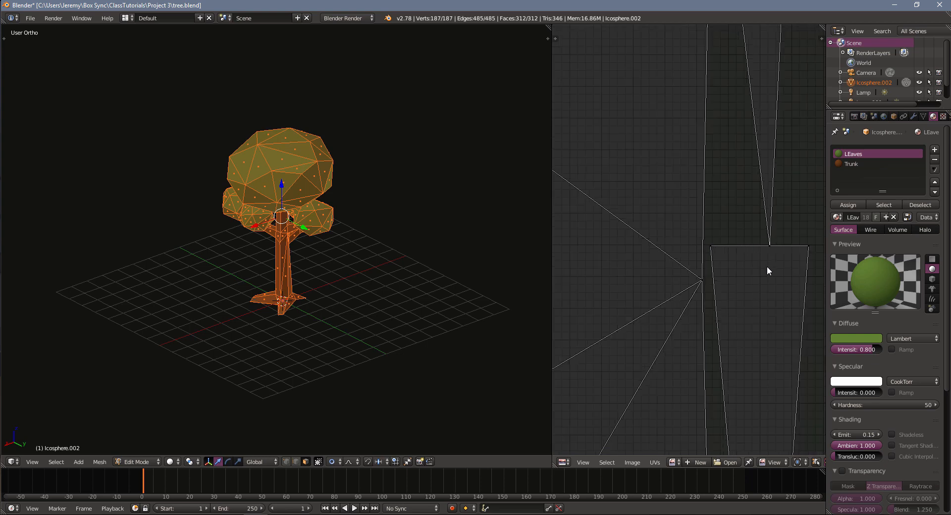
scroll(746, 262, down, 6)
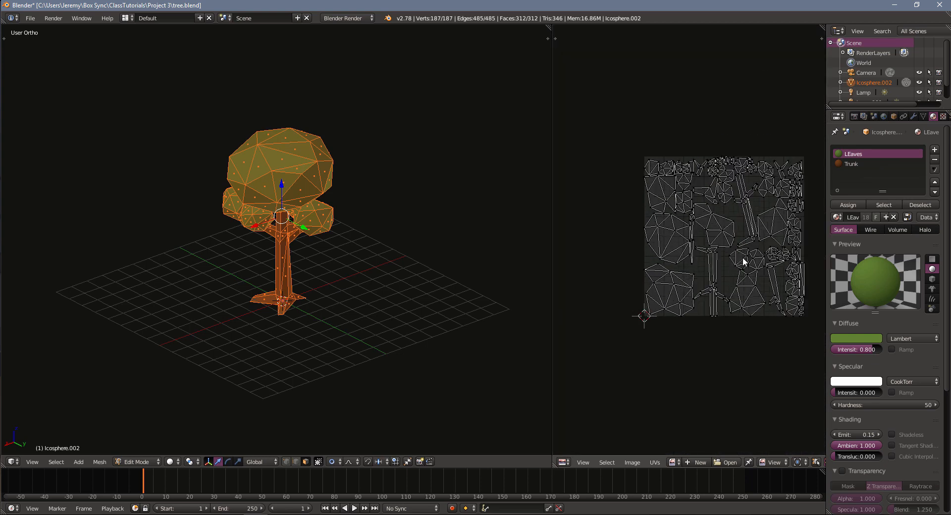
scroll(742, 257, up, 1)
middle_drag(739, 253, 703, 272)
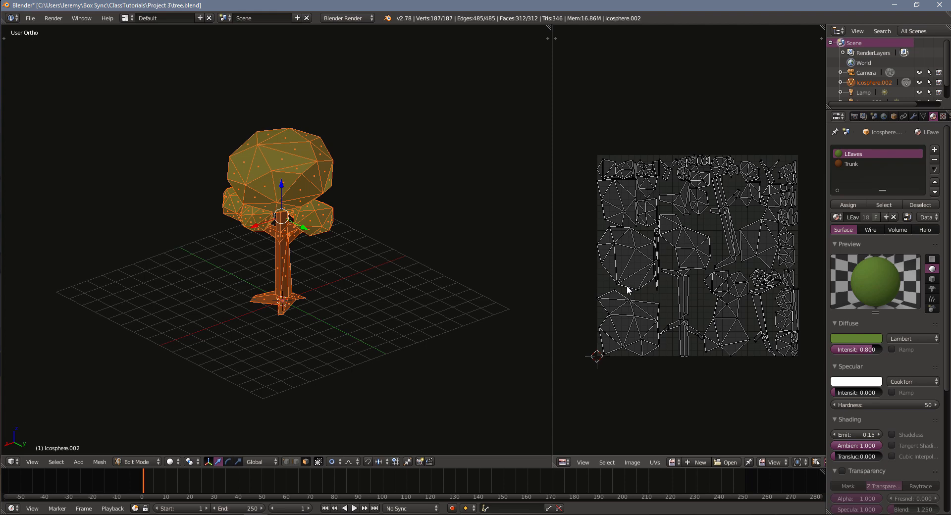
Start a Lightmap Pack unwrap of the selected faces and set its image size to 1024
click(100, 461)
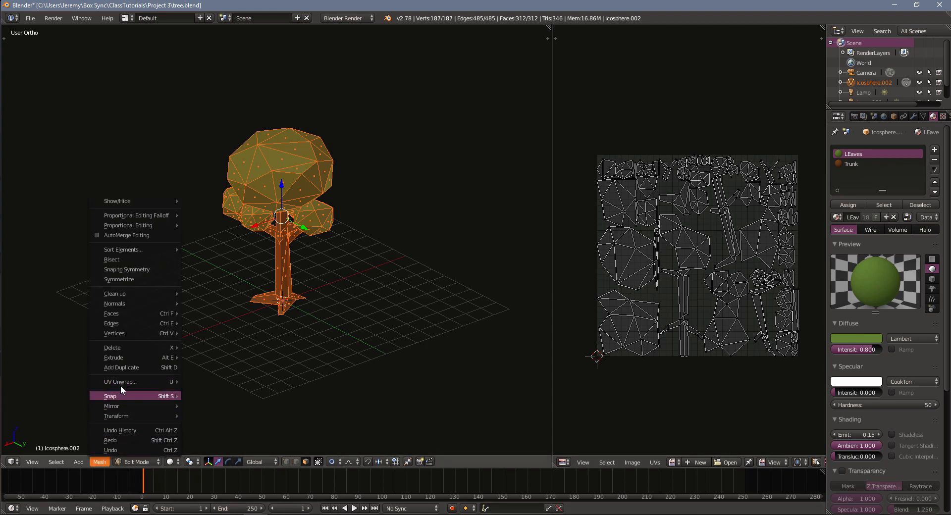
mouse_move(123, 382)
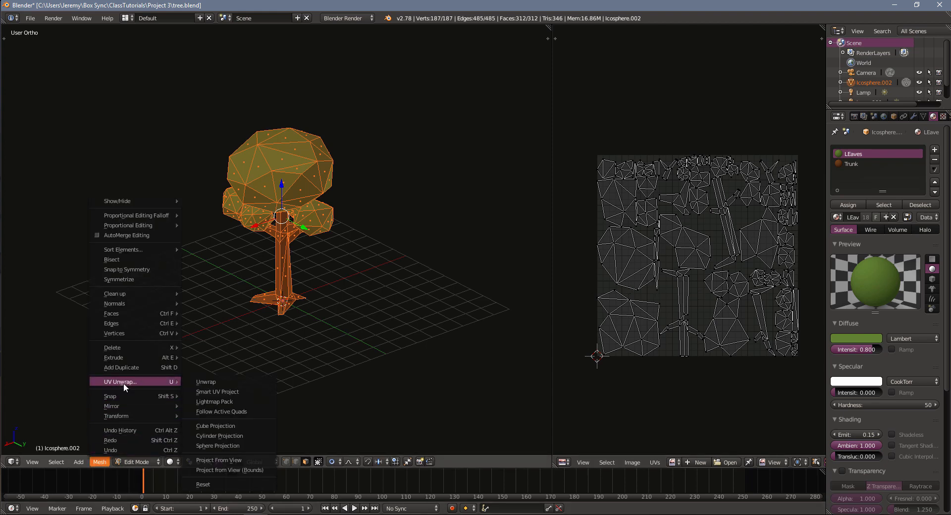
click(251, 401)
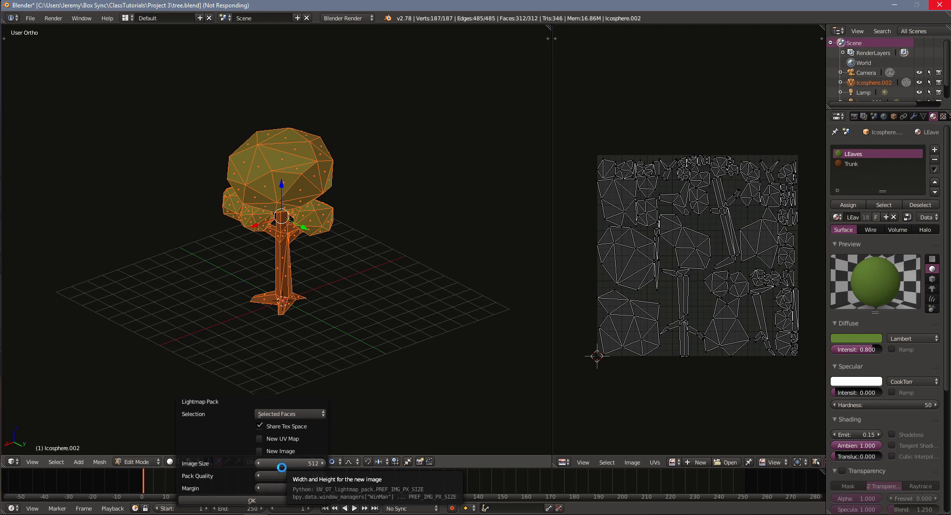
click(296, 464)
text(1024)
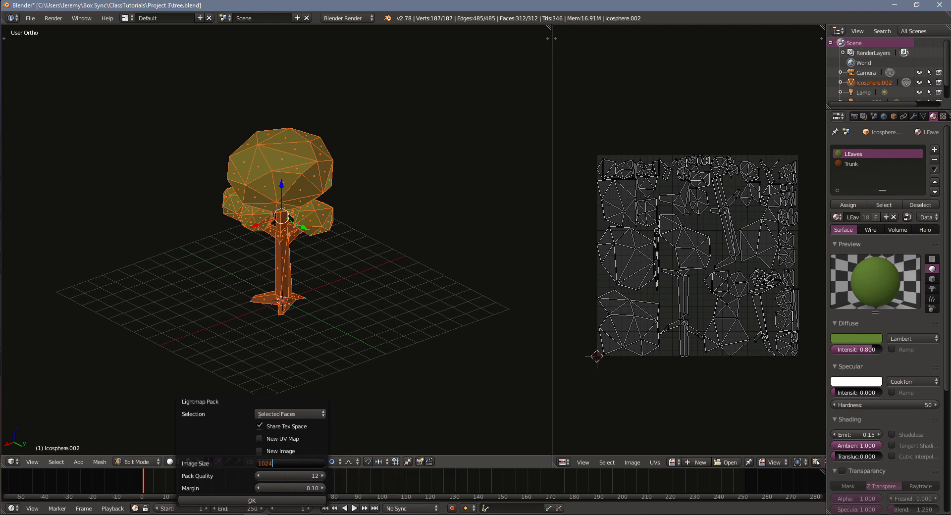
key(Return)
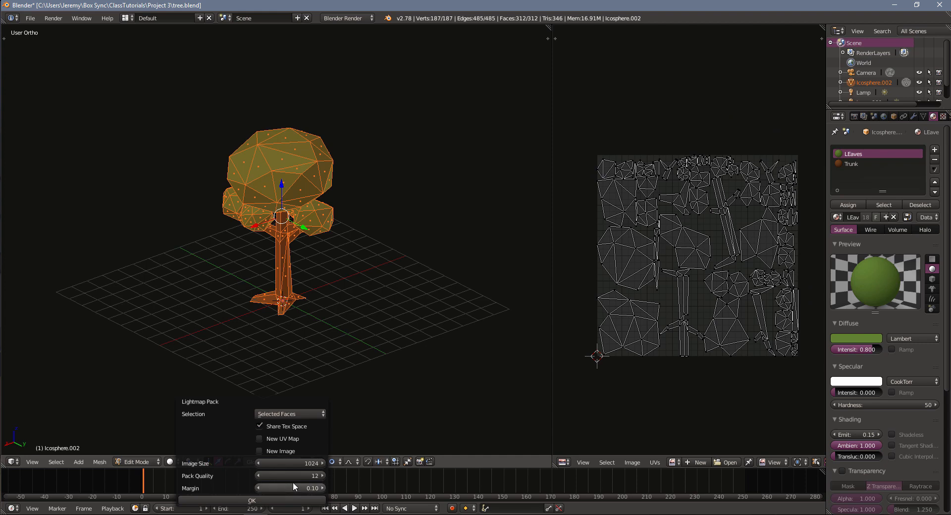
Set the Lightmap Pack quality to 48 and margin to 0.16, and apply the unwrap
click(280, 474)
text(48)
key(Return)
click(321, 488)
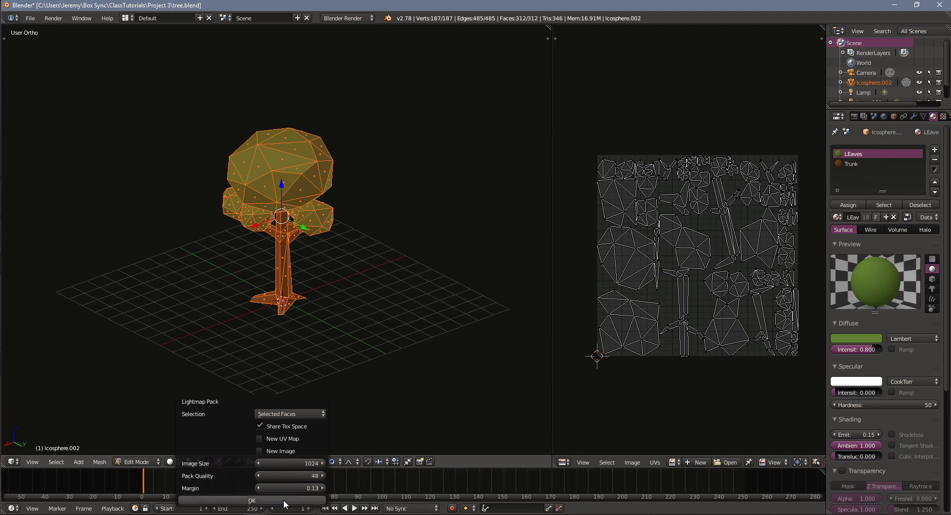
click(323, 488)
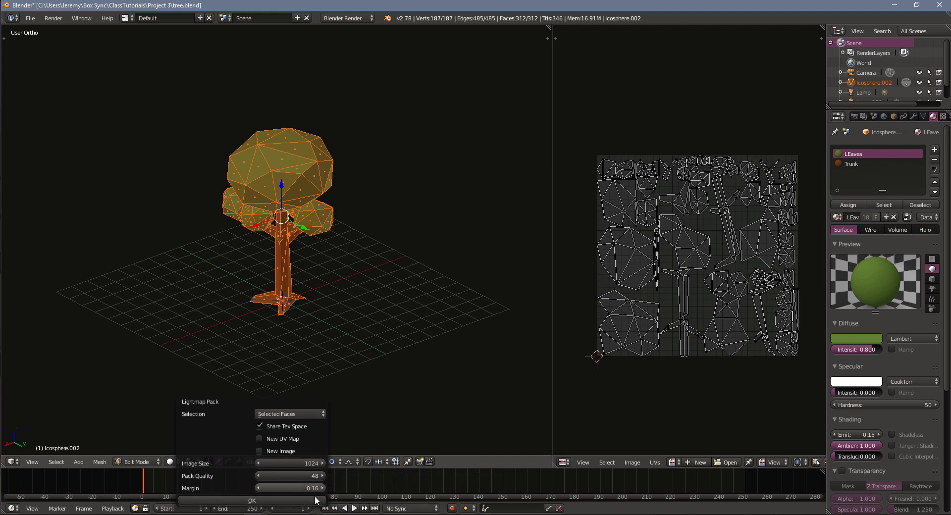
click(323, 488)
click(323, 488)
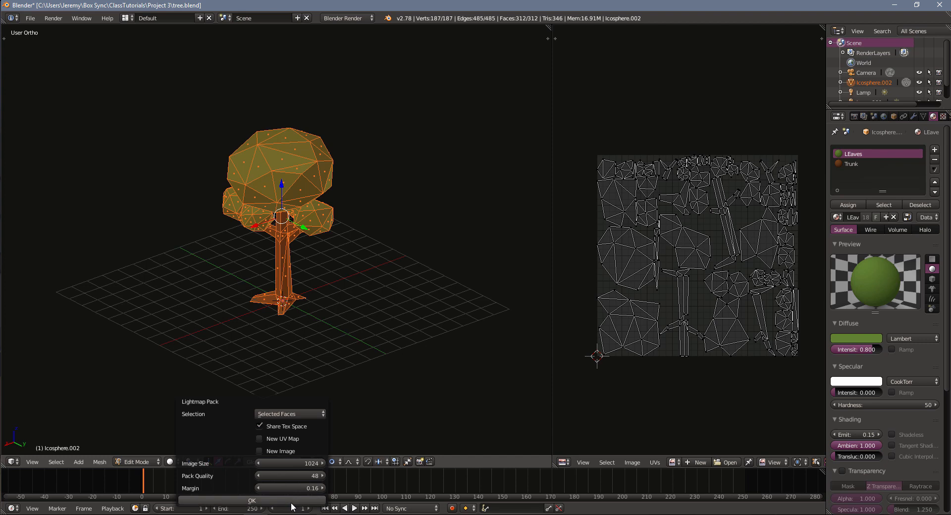
click(292, 501)
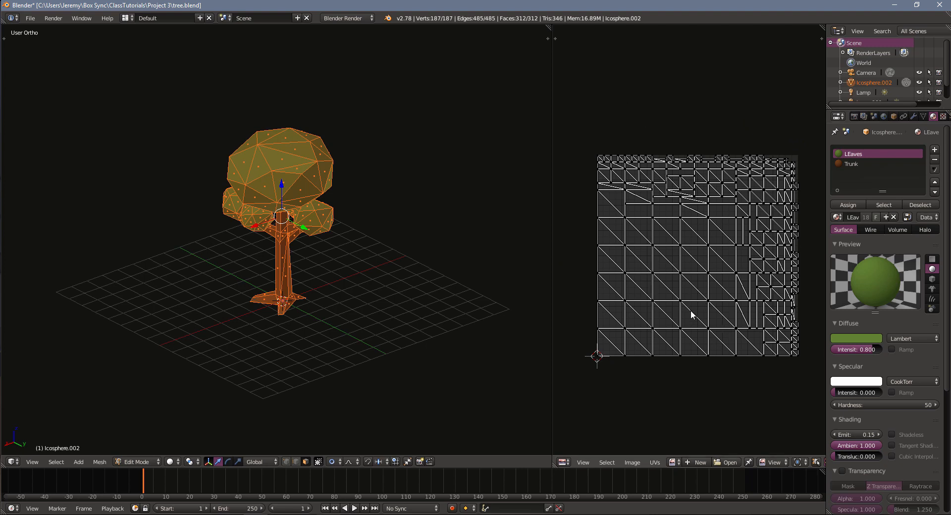
Examine the lightmap-packed UV layout, checking the gaps between faces and how the texture space is filled
scroll(706, 314, up, 1)
scroll(705, 312, up, 4)
middle_drag(676, 325, 581, 236)
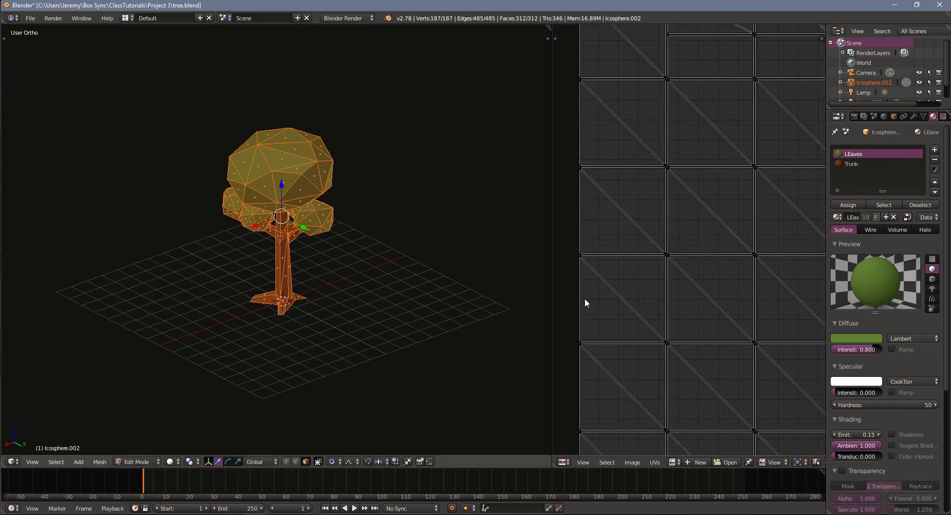
middle_drag(592, 308, 652, 289)
scroll(680, 272, up, 4)
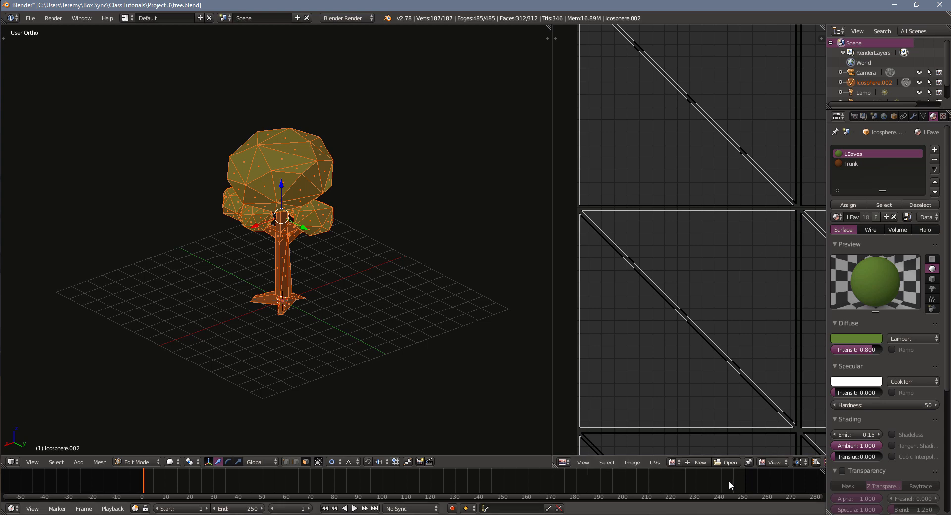
scroll(765, 336, down, 6)
scroll(747, 249, down, 4)
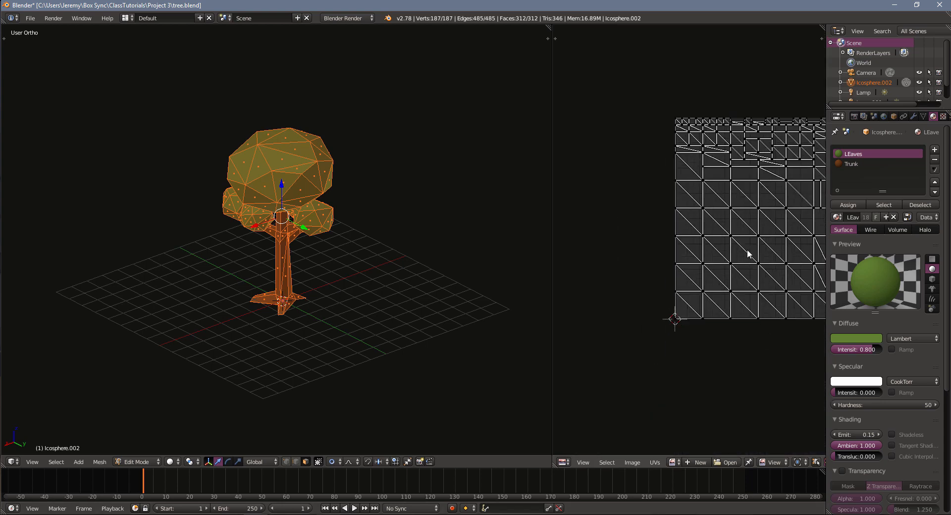
scroll(726, 254, up, 4)
scroll(732, 254, down, 2)
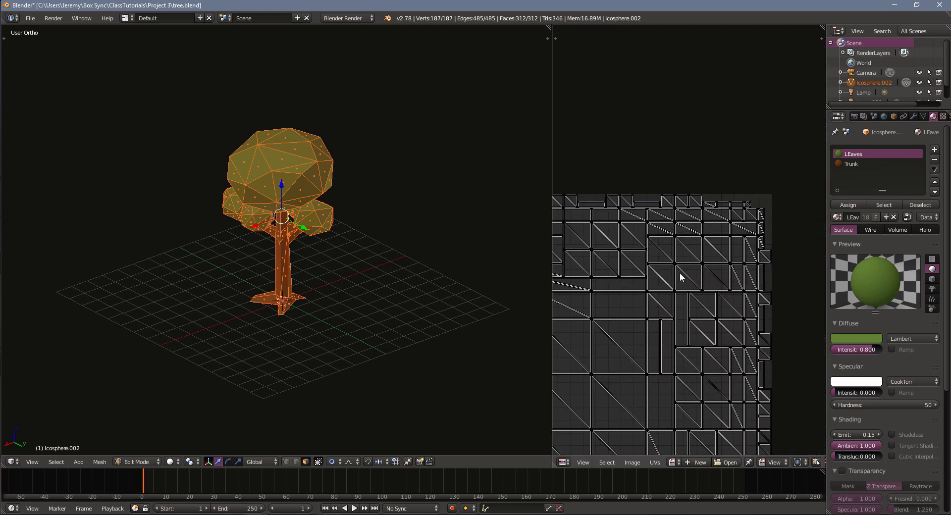
scroll(712, 326, down, 2)
scroll(683, 343, up, 1)
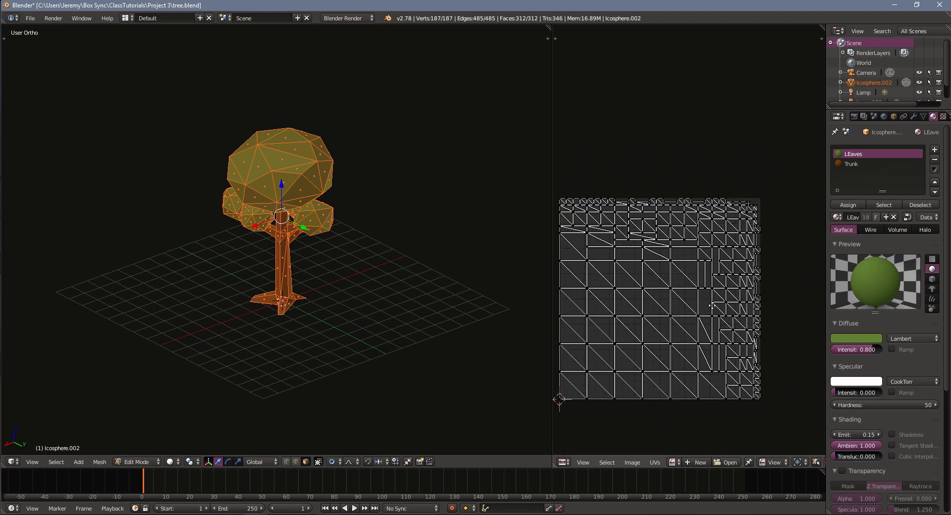
middle_drag(704, 310, 736, 287)
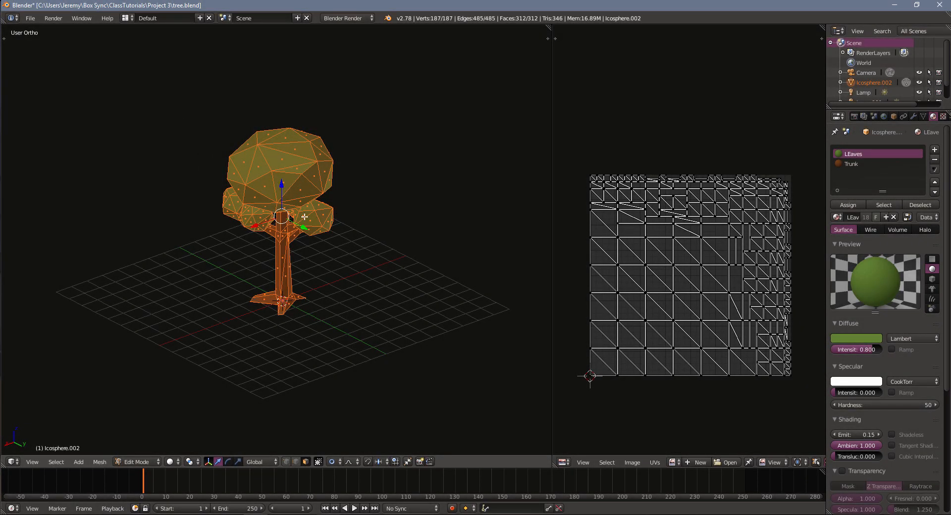
Return the tree to Object Mode and additionally display the layer holding the camera and lamps
key(Tab)
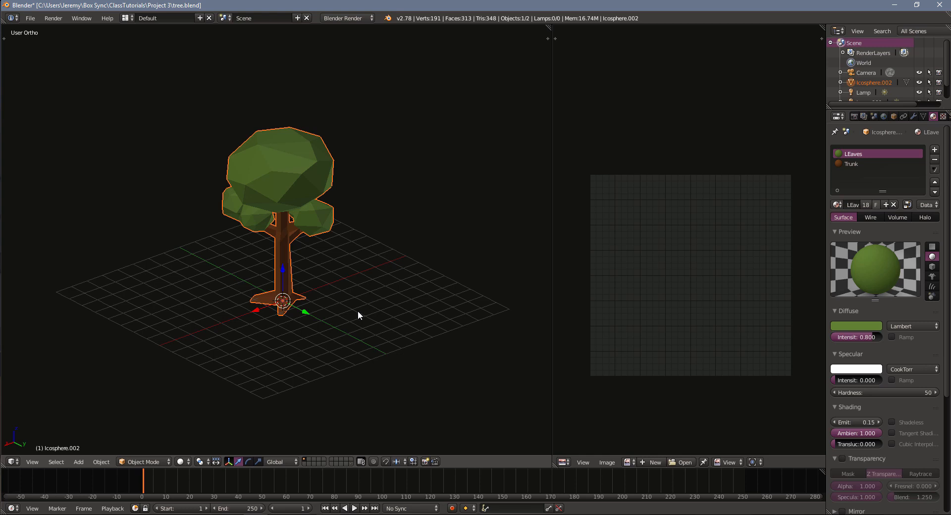
shift+click(349, 464)
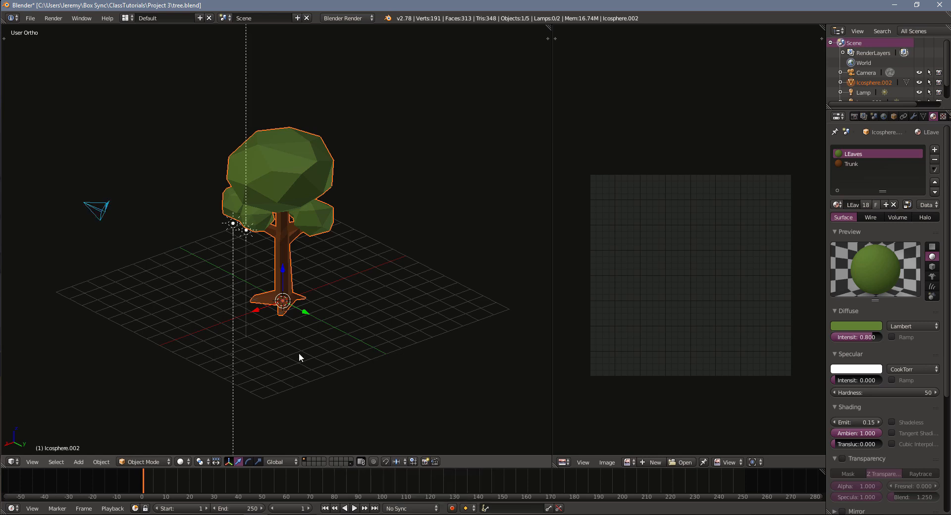
Inspect the two sun lamps around the tree, checking each one's energy and its position relative to the tree
middle_drag(298, 328, 356, 325)
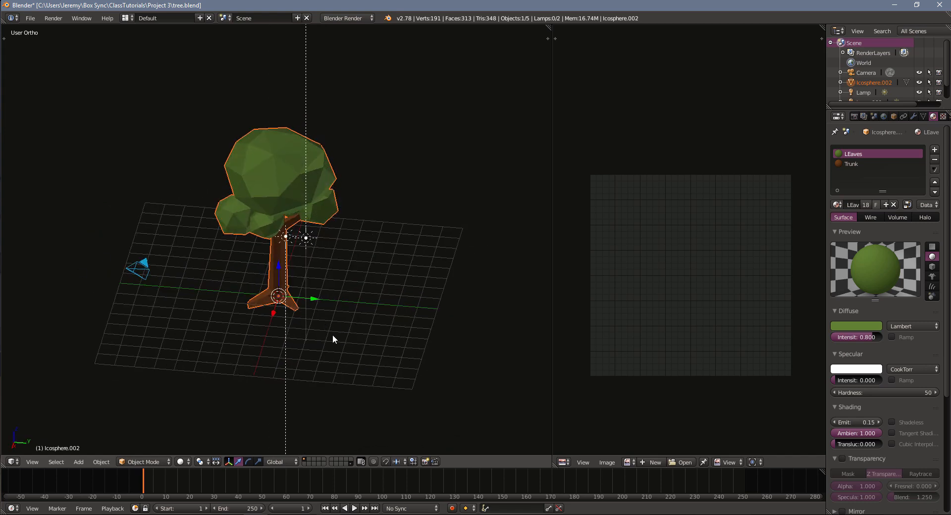
middle_drag(298, 331, 373, 324)
middle_drag(432, 268, 355, 234)
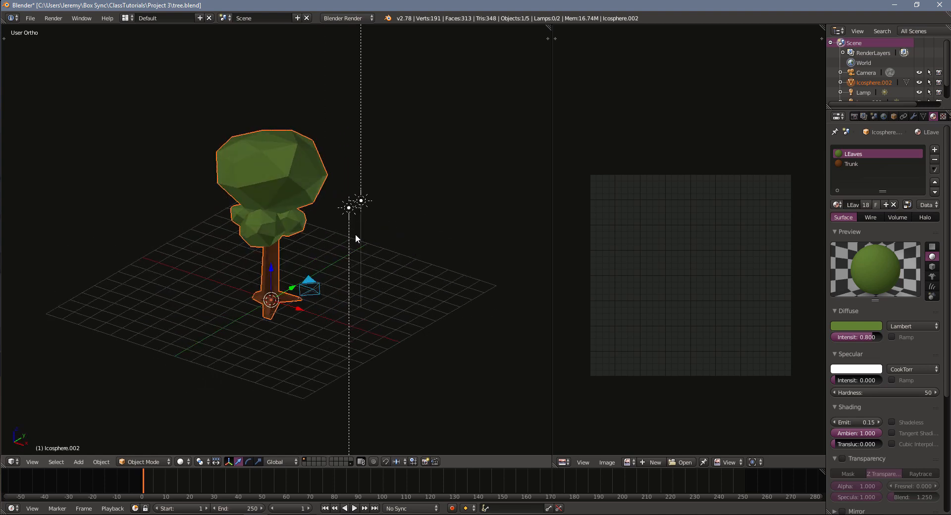
right_click(350, 207)
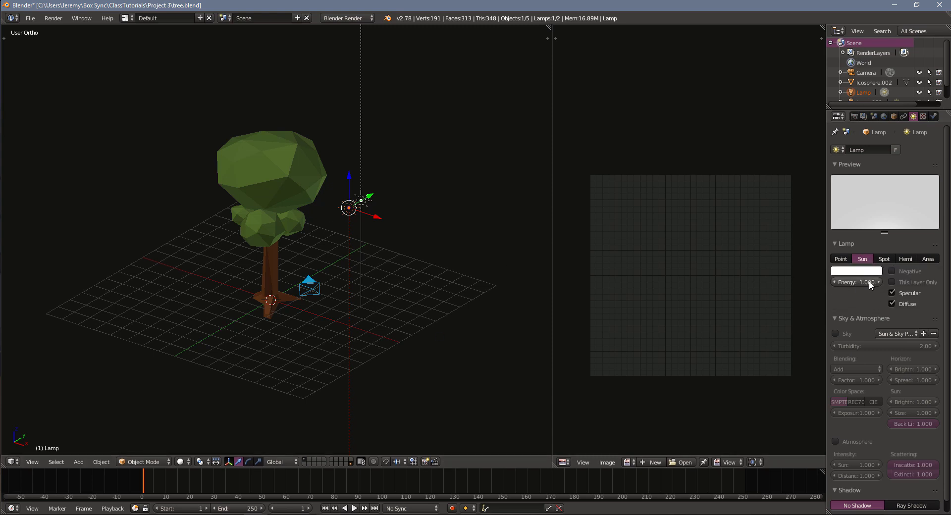
right_click(363, 188)
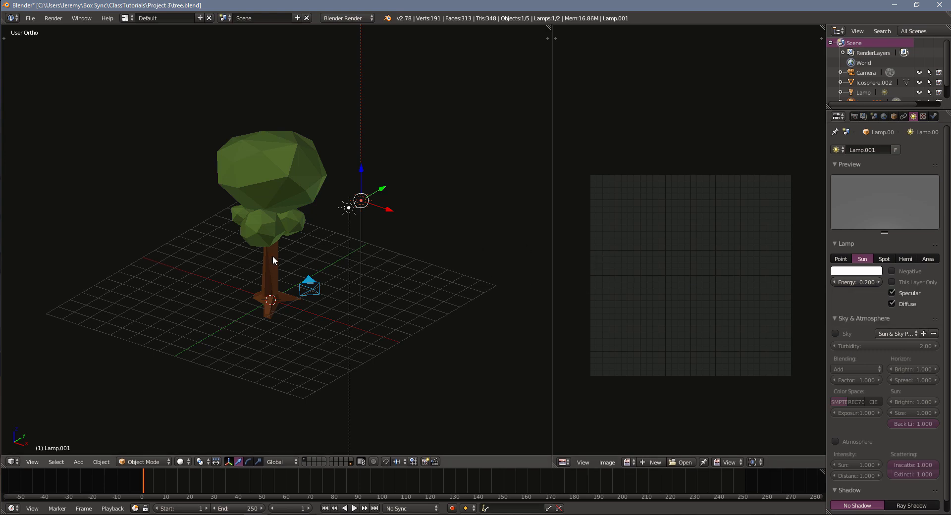
middle_drag(272, 255, 265, 203)
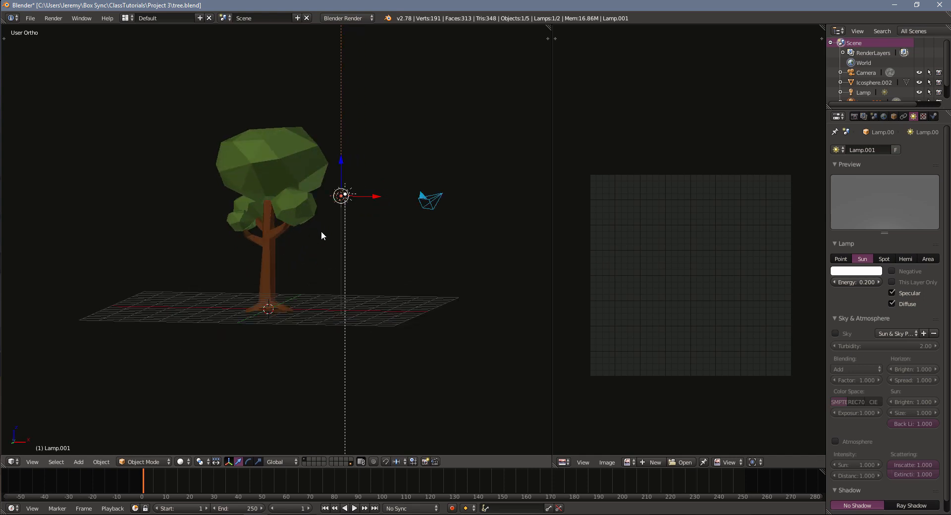
middle_drag(322, 232, 300, 283)
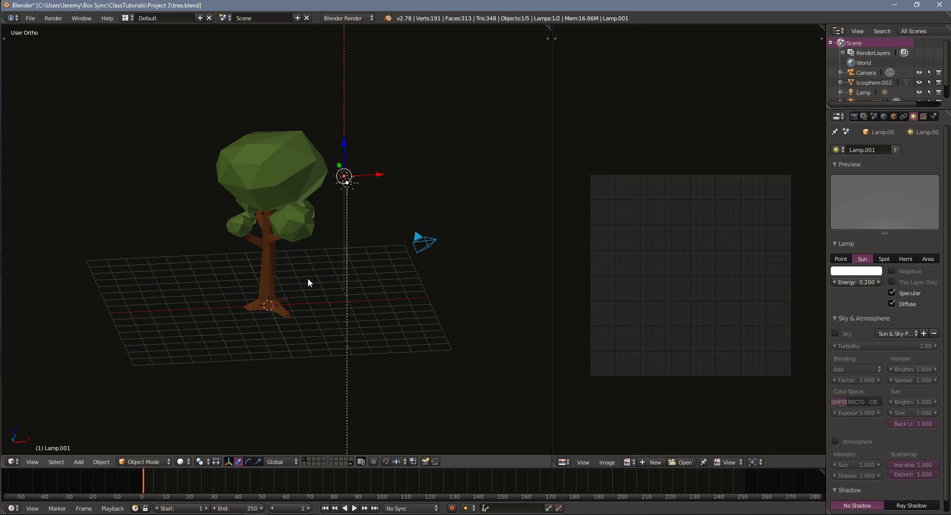
middle_drag(354, 271, 269, 279)
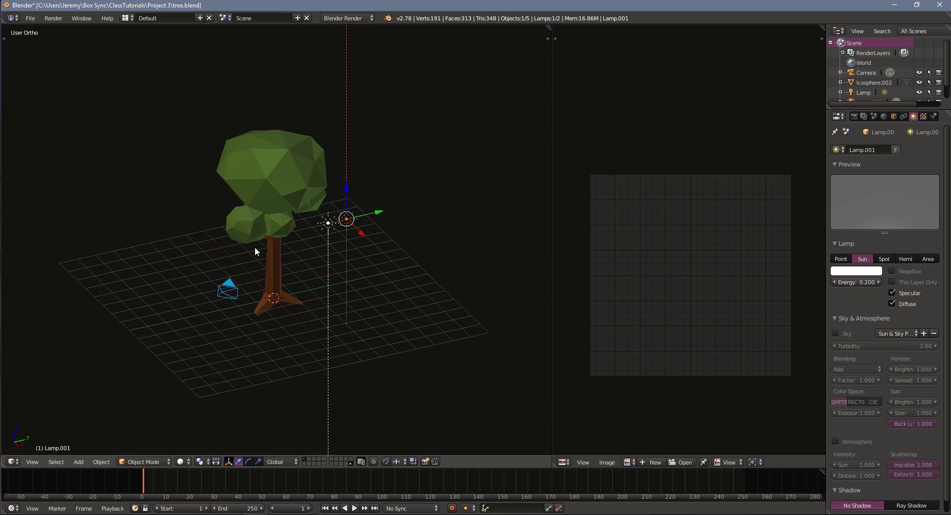
middle_drag(254, 248, 290, 255)
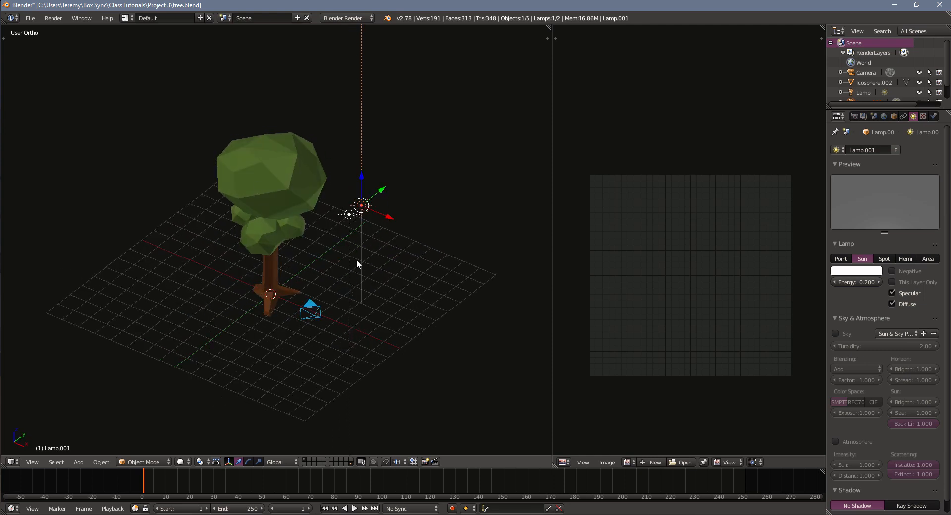
Open the render bake settings and keep the bake mode at Full Render
click(854, 117)
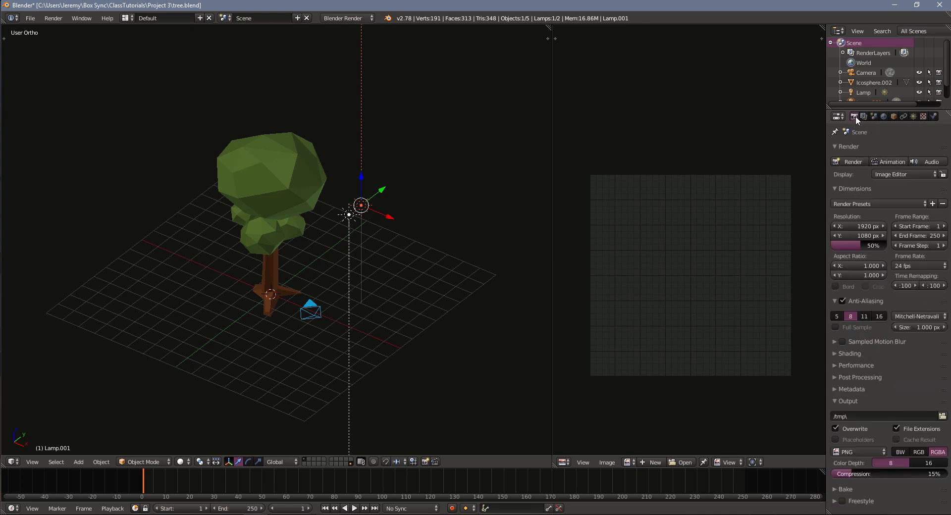
click(835, 490)
scroll(880, 332, down, 4)
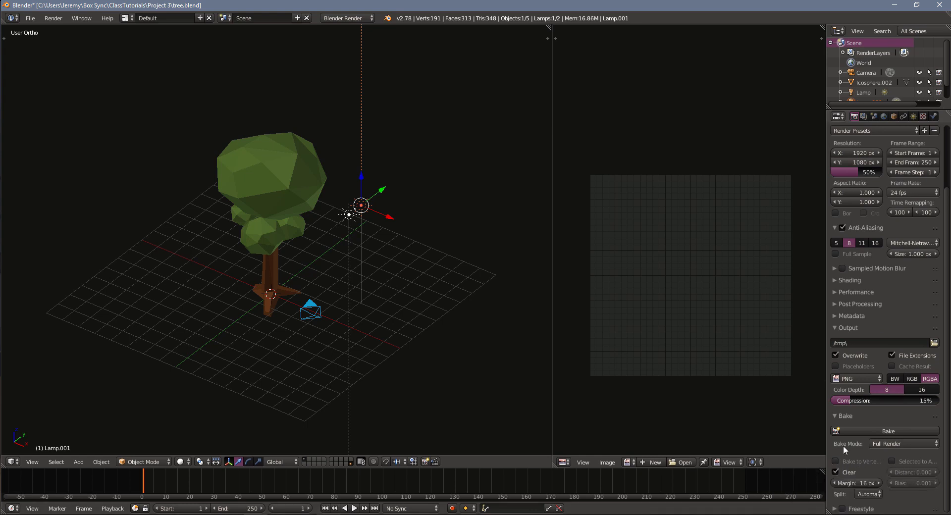
click(900, 444)
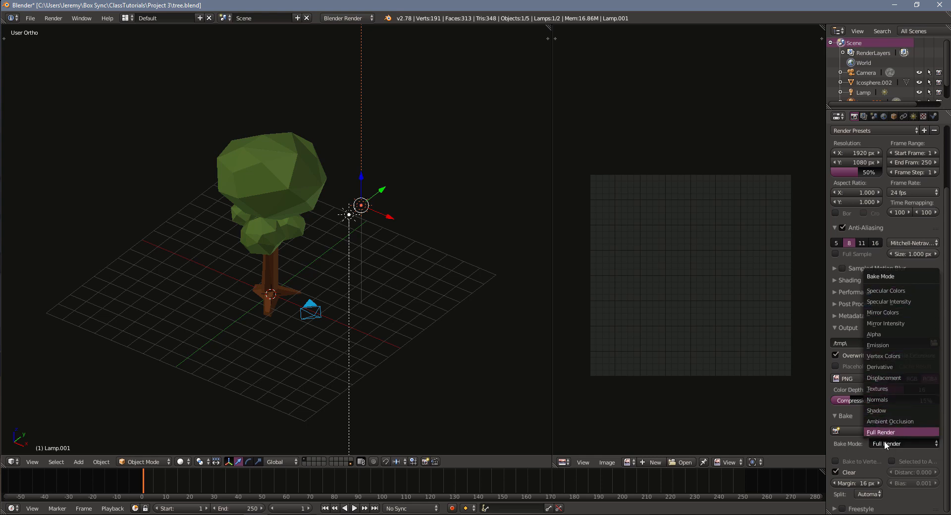
click(877, 442)
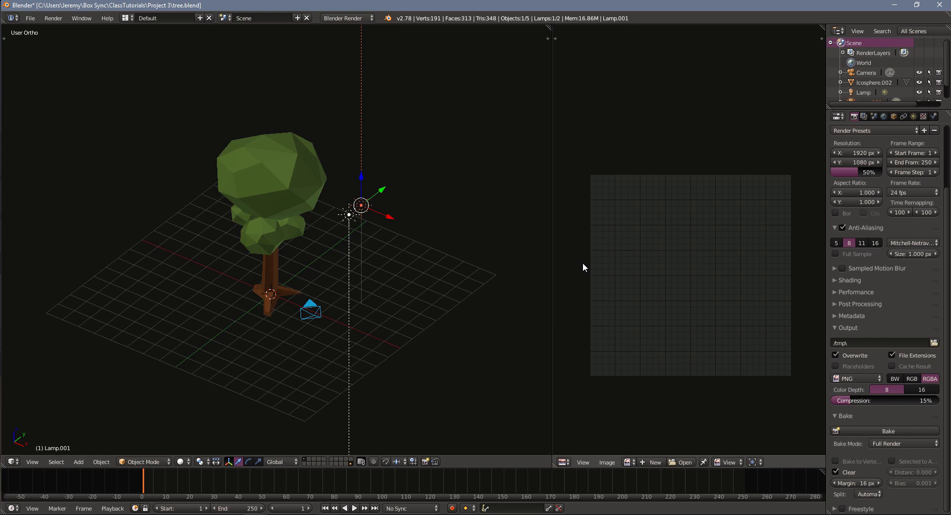
Put the tree into Edit Mode with all its faces selected and try to bake it
right_click(251, 174)
key(Tab)
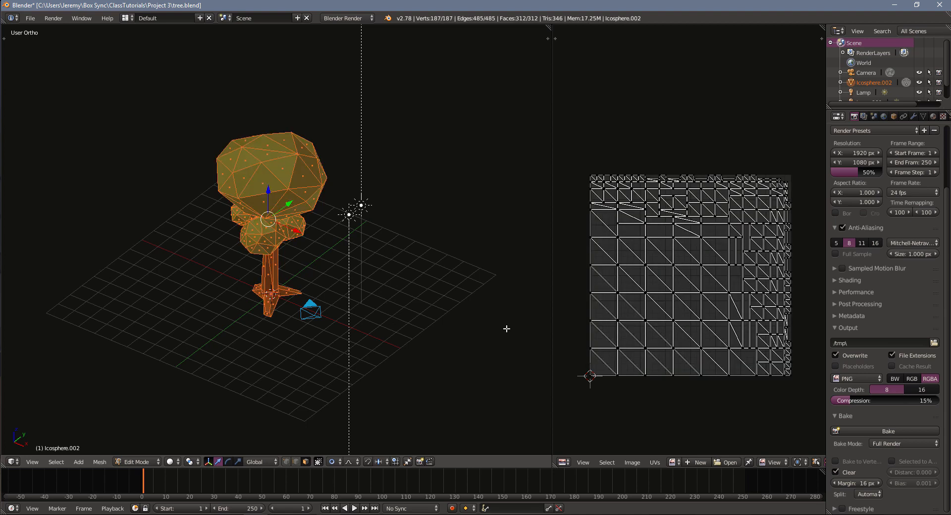
key(a)
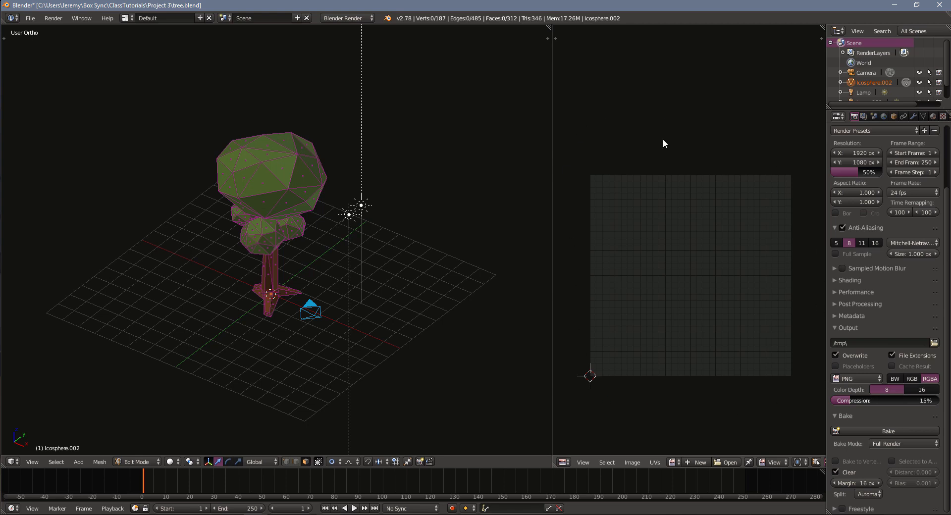
key(a)
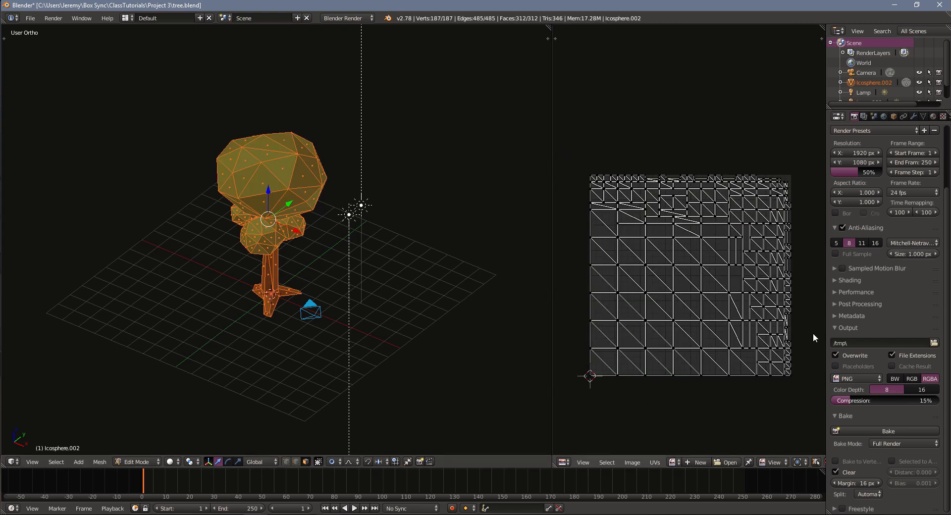
click(864, 430)
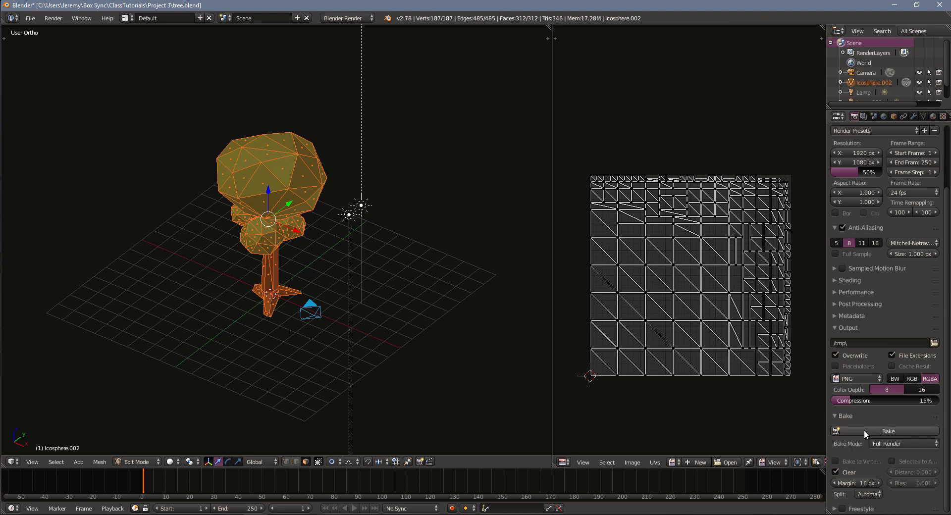
click(862, 430)
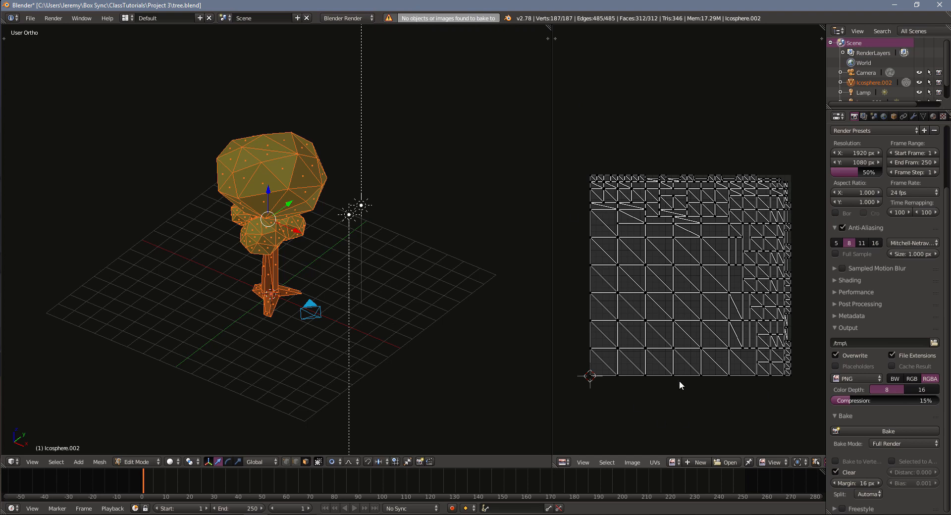
Create a blank 1024 x 1024 px image named LowPolyTree_Texture for the tree's UV layout
click(697, 462)
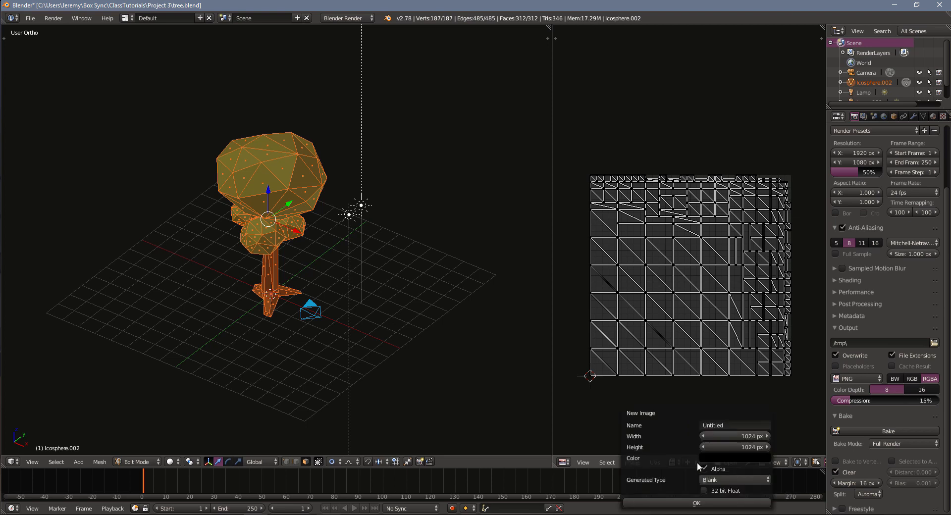
click(736, 423)
text(Low{o)
key(BackSpace)
key(BackSpace)
text(PolyTree)
text(Texture)
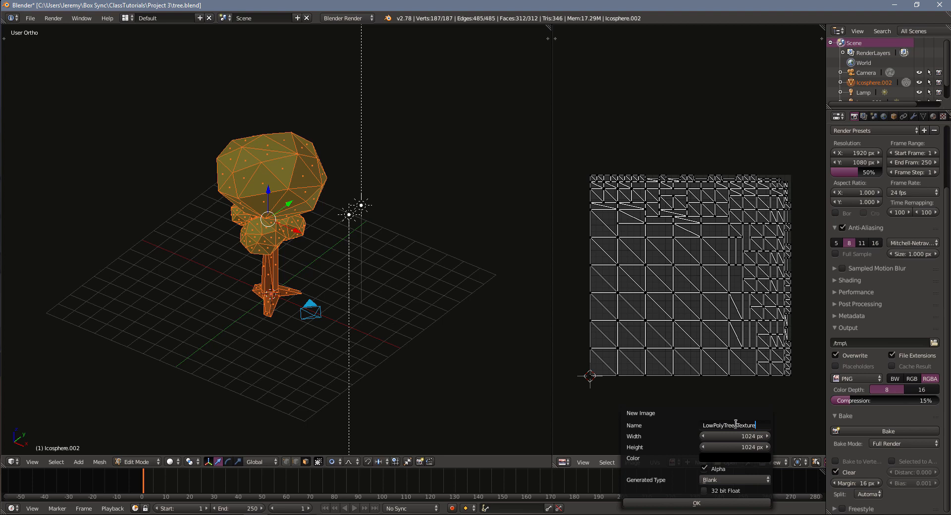
key(Return)
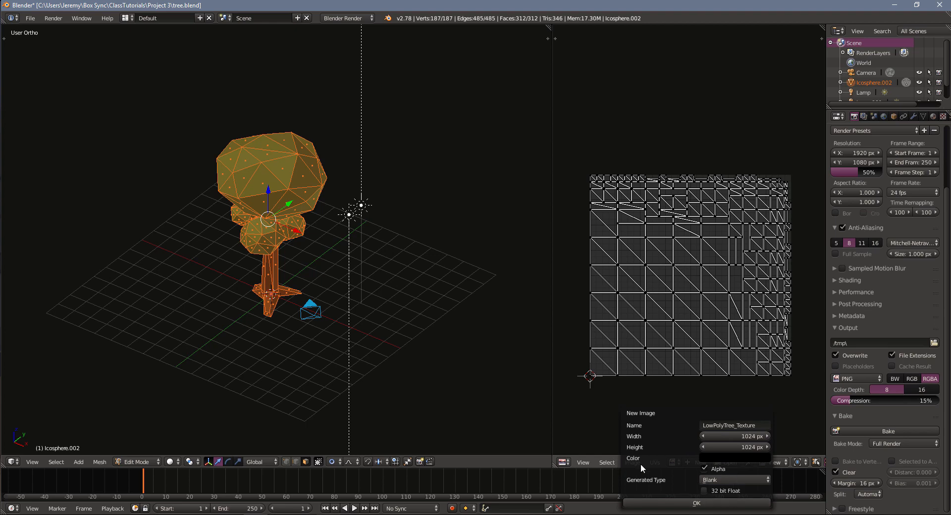
click(707, 505)
Bake the tree's full render onto the LowPolyTree_Texture image
scroll(696, 397, down, 6)
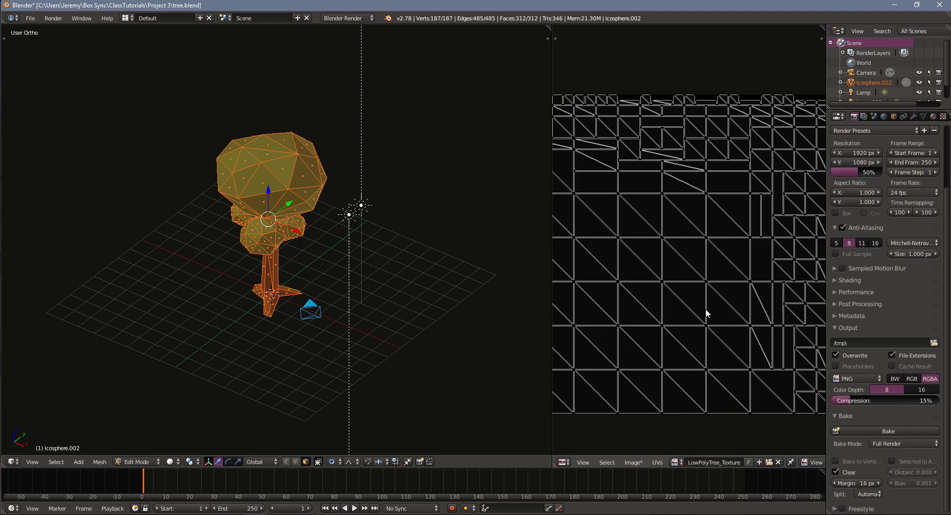
click(895, 430)
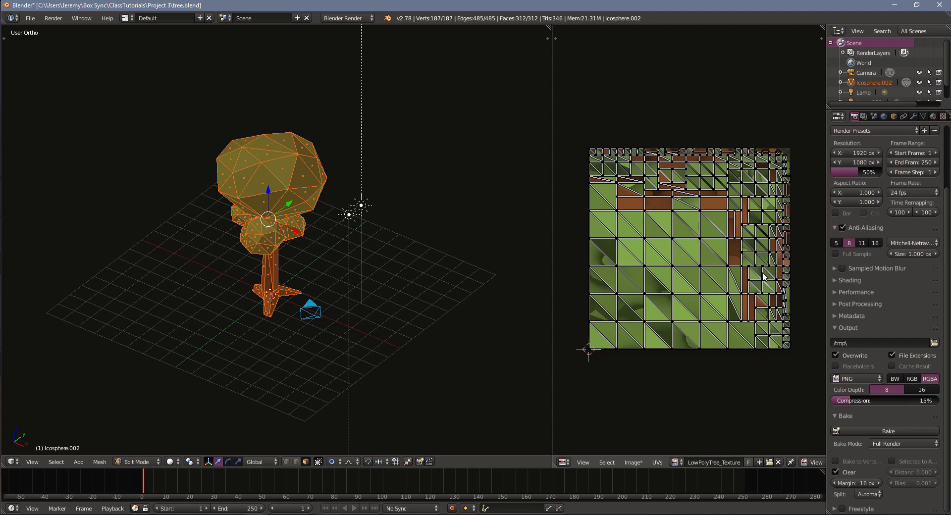
Examine the baked texture across the UV layout, checking the leaf and trunk colours and the shadows on the faces
scroll(758, 275, up, 4)
scroll(737, 272, down, 5)
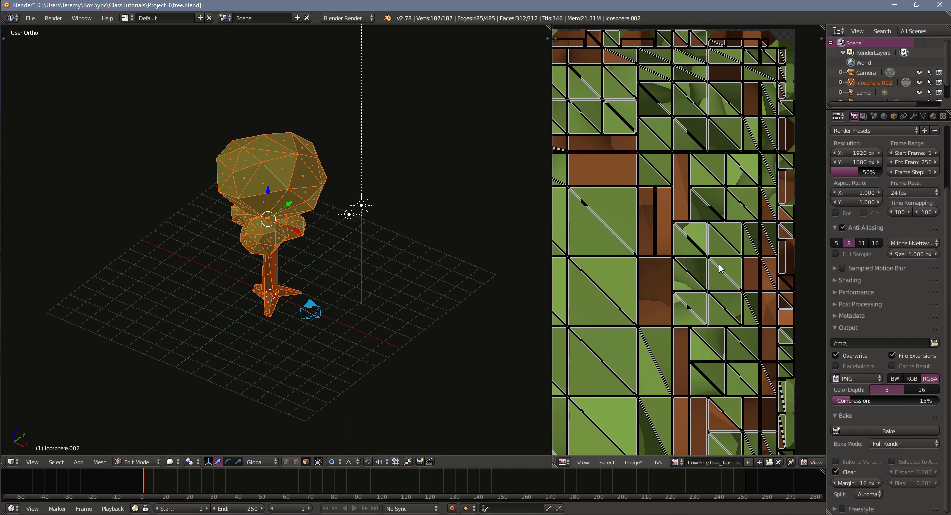
scroll(724, 271, up, 4)
scroll(724, 270, down, 3)
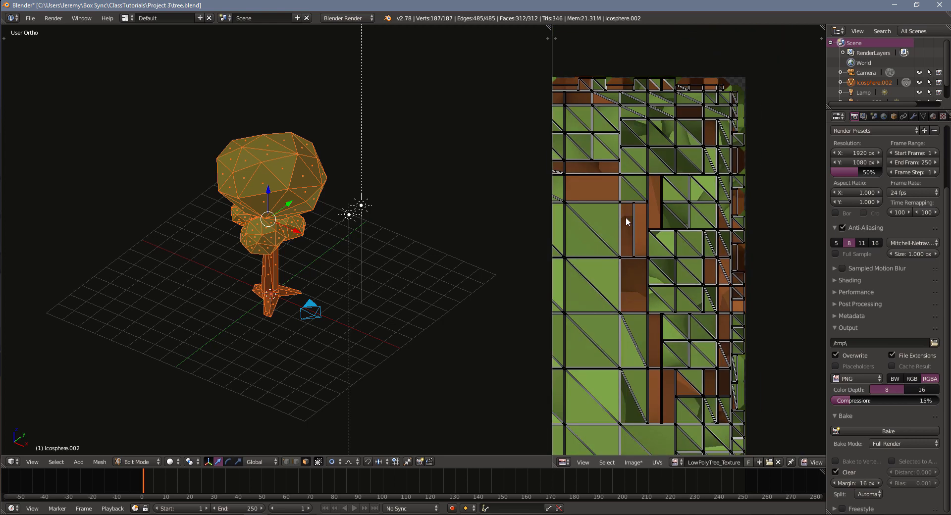
middle_drag(624, 222, 792, 249)
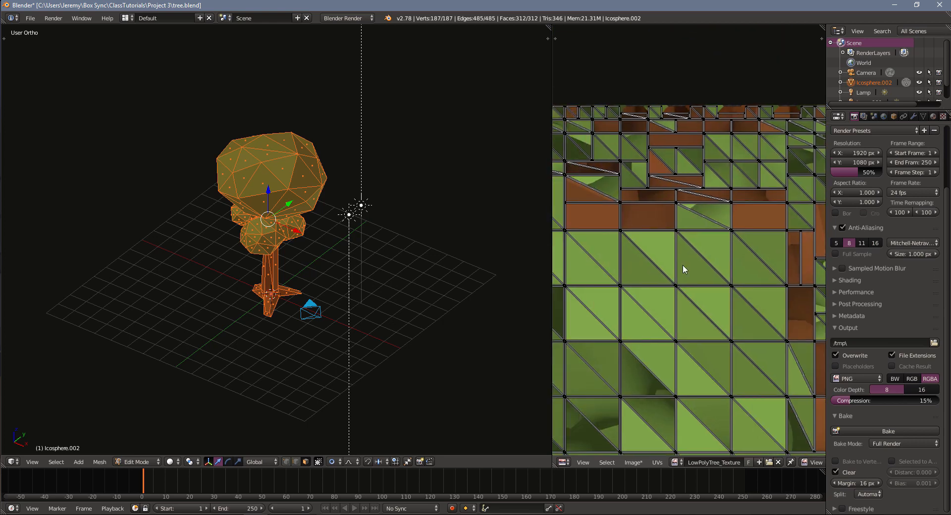
scroll(682, 264, down, 2)
middle_drag(682, 260, 674, 221)
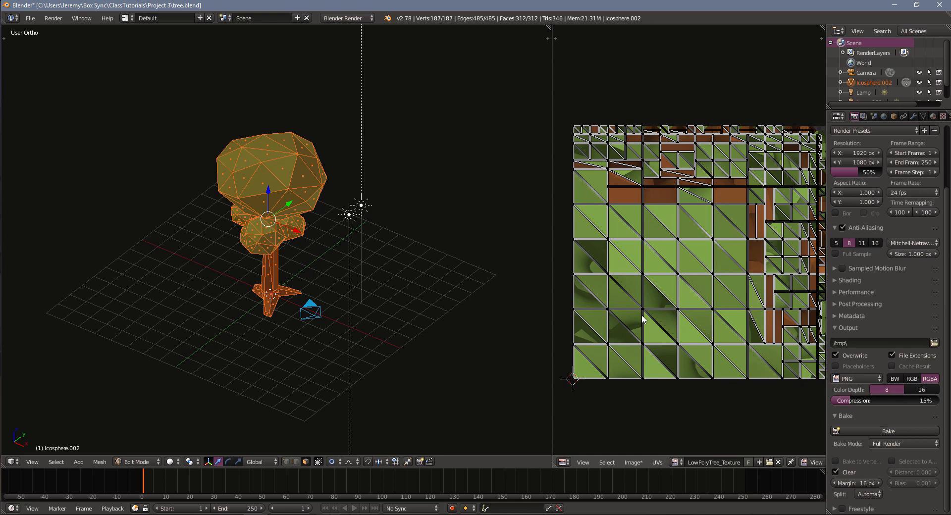
scroll(630, 301, up, 5)
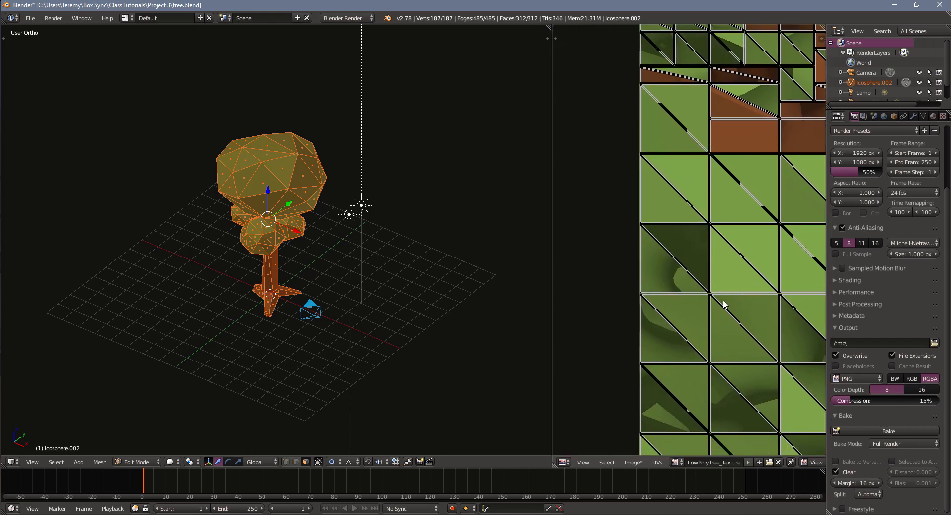
middle_drag(709, 298, 713, 272)
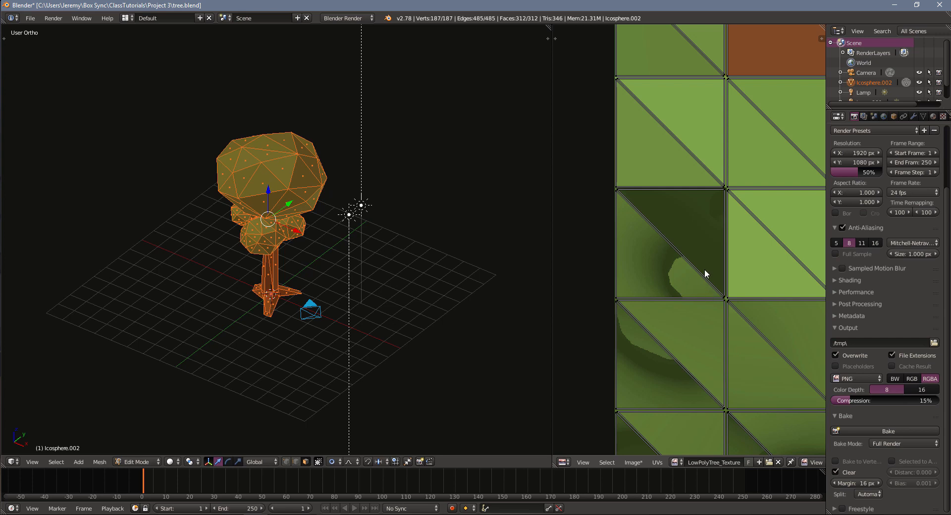
scroll(731, 243, down, 4)
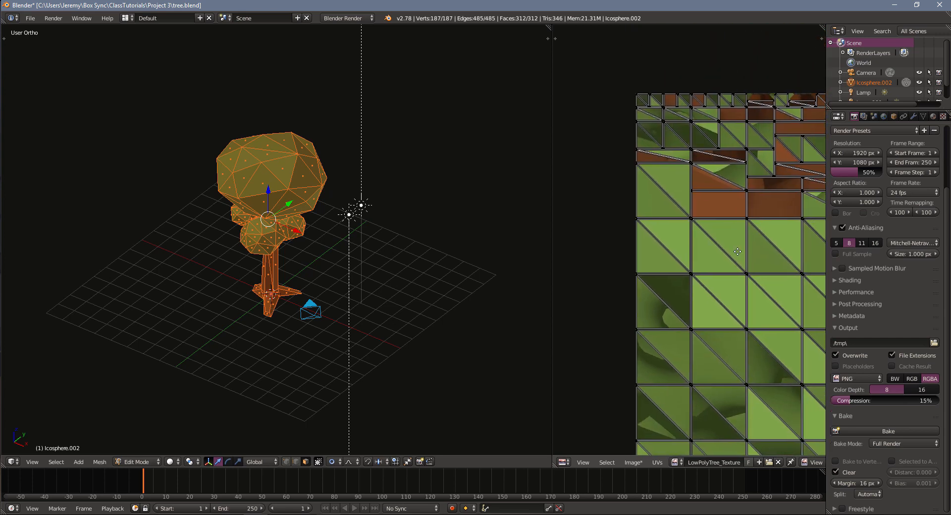
scroll(726, 223, up, 4)
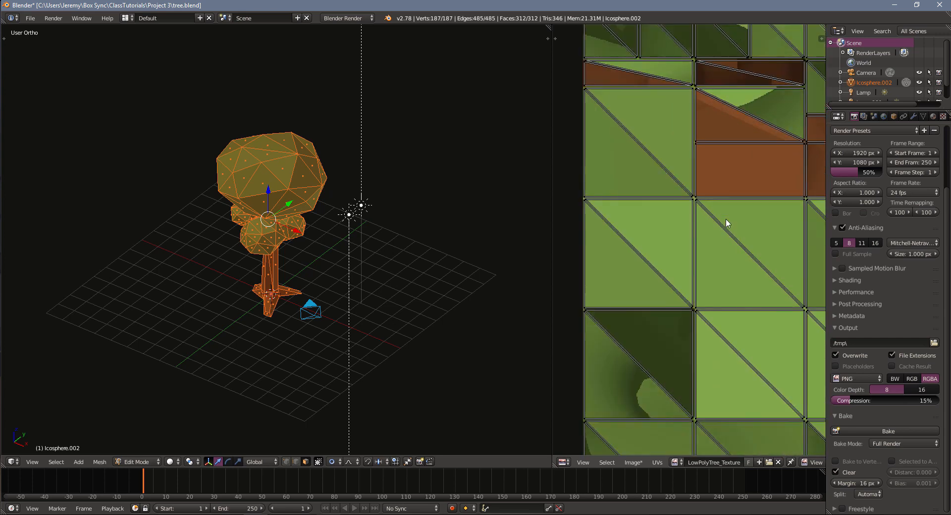
Examine the pixels along the gap between the adjoining brown trunk and green leaf triangles for colour bleeding
middle_drag(709, 161, 635, 317)
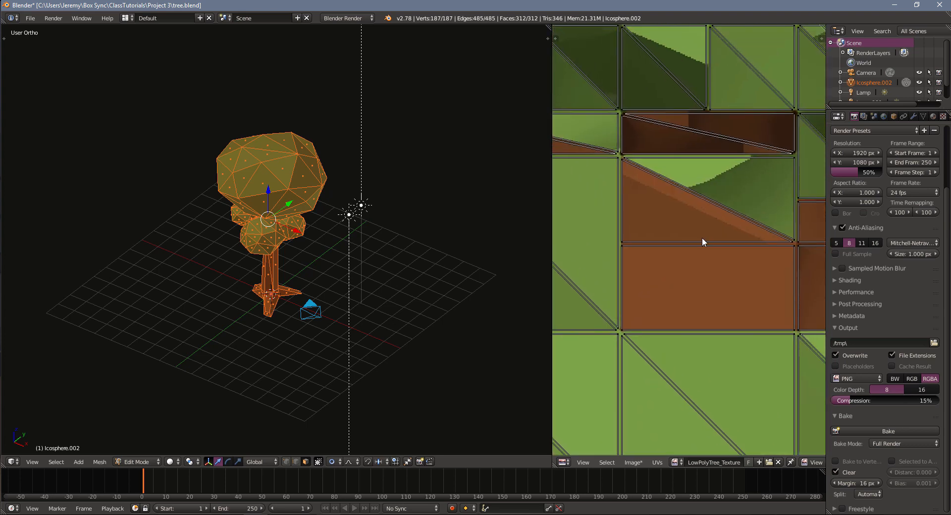
scroll(702, 234, up, 2)
scroll(702, 234, up, 1)
middle_drag(701, 214, 734, 278)
scroll(693, 203, up, 2)
middle_drag(694, 203, 737, 271)
scroll(685, 249, up, 2)
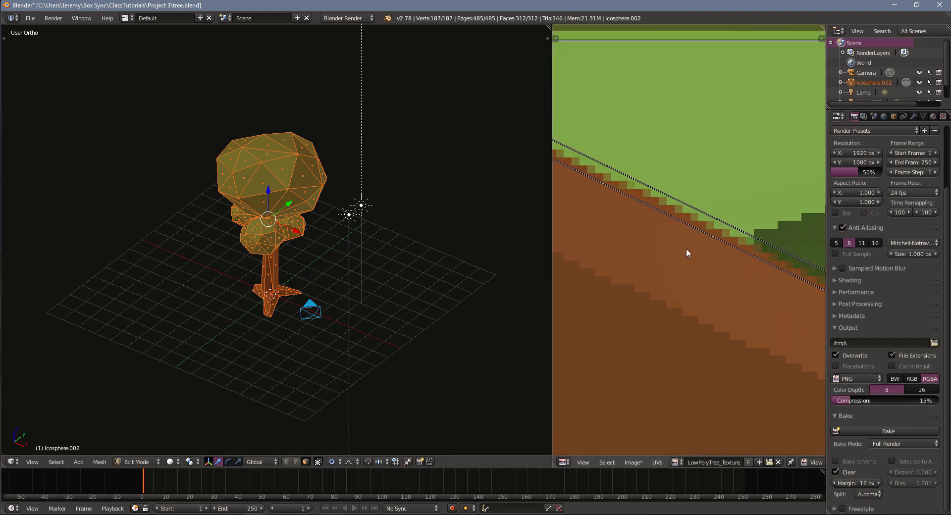
scroll(686, 253, up, 1)
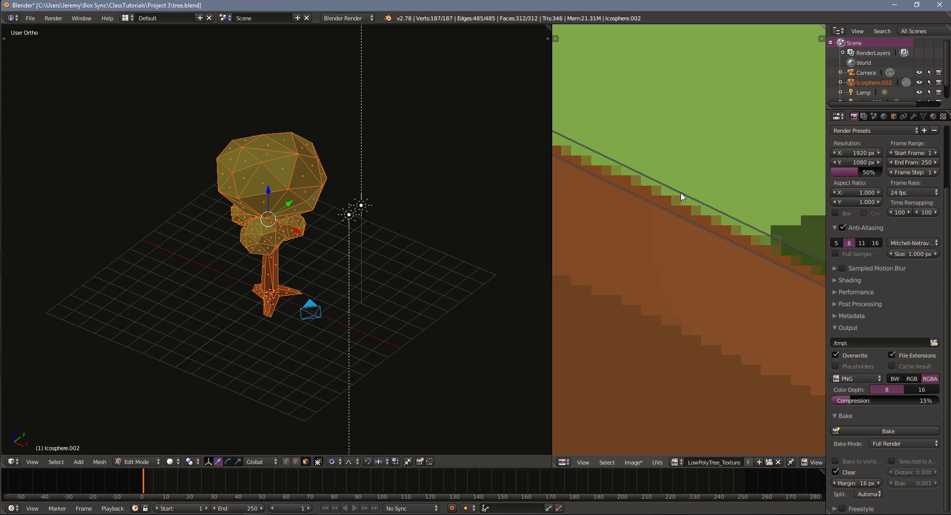
scroll(680, 197, down, 1)
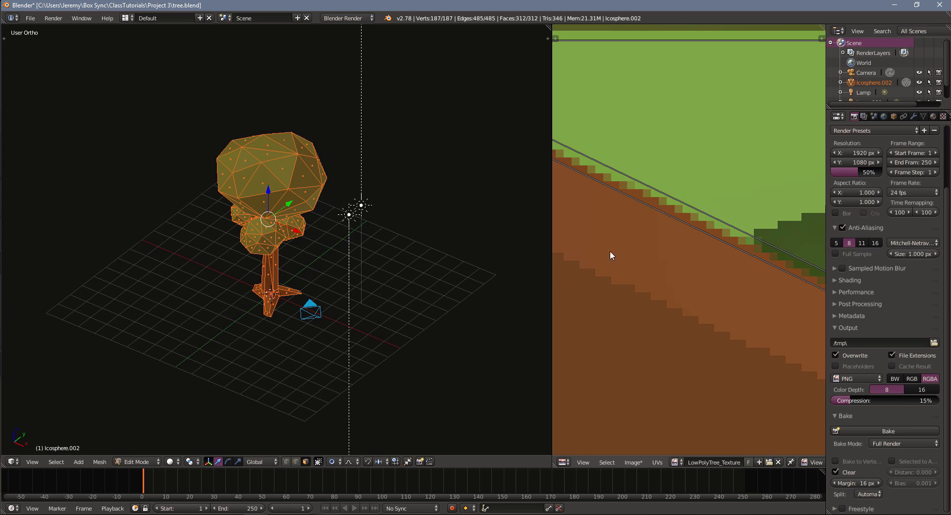
scroll(614, 224, down, 6)
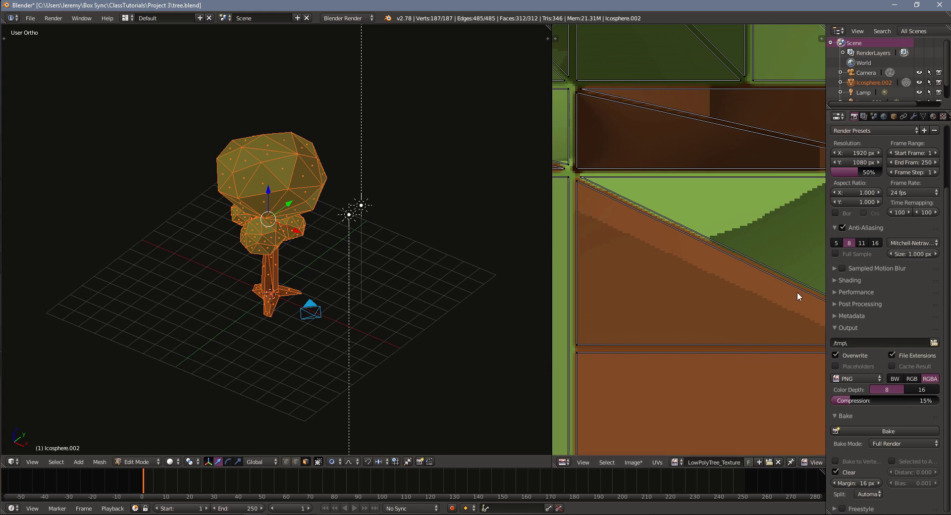
Examine the margins and corners of the packed UV islands where brown and green faces meet, checking how the baked colours extend past the edges
scroll(586, 187, up, 4)
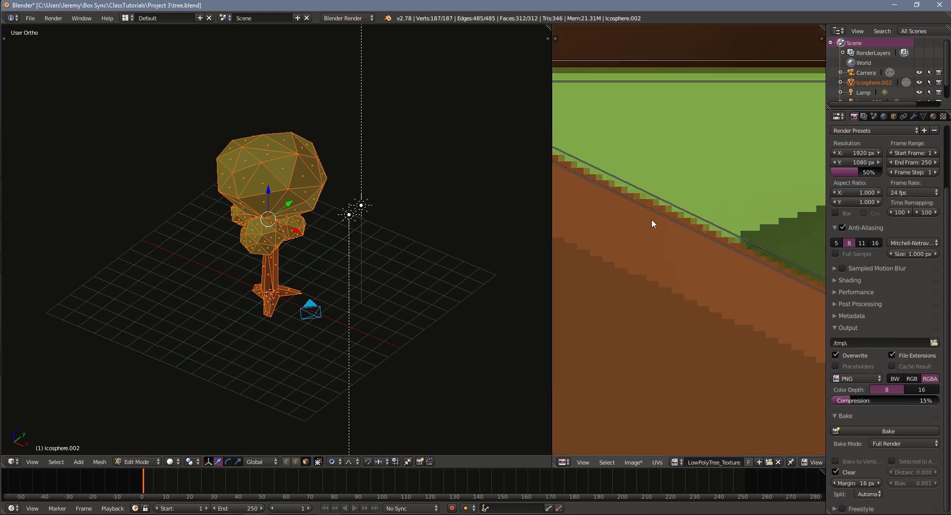
middle_drag(616, 212, 720, 272)
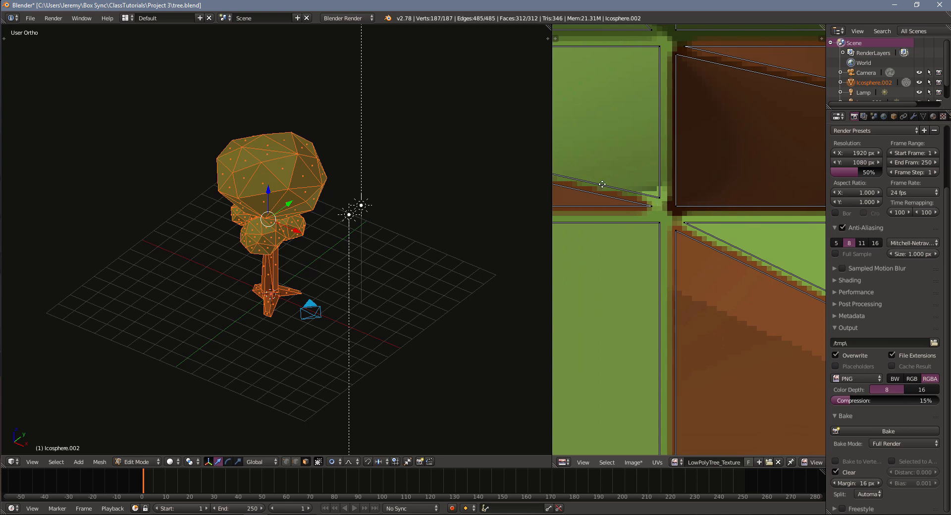
middle_drag(659, 198, 757, 201)
middle_drag(601, 175, 802, 196)
middle_drag(617, 151, 857, 191)
middle_drag(716, 169, 709, 180)
scroll(709, 180, up, 4)
middle_drag(675, 150, 664, 271)
scroll(672, 233, up, 3)
middle_drag(629, 164, 644, 202)
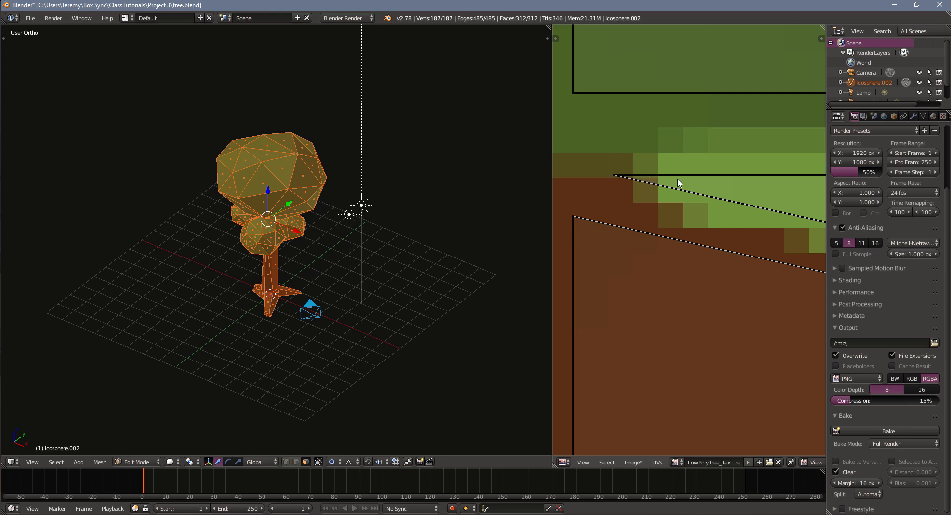
scroll(676, 173, down, 4)
middle_drag(758, 183, 818, 225)
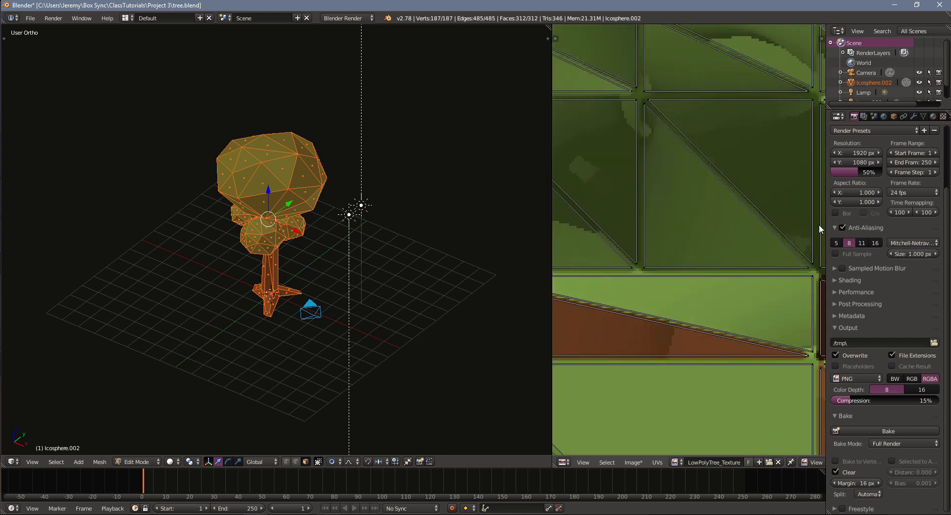
middle_drag(771, 171, 730, 177)
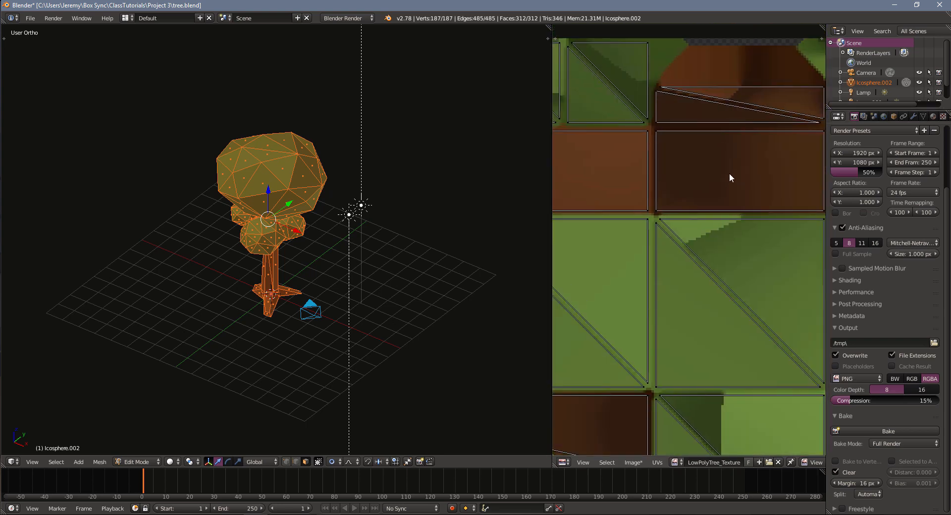
scroll(719, 155, down, 5)
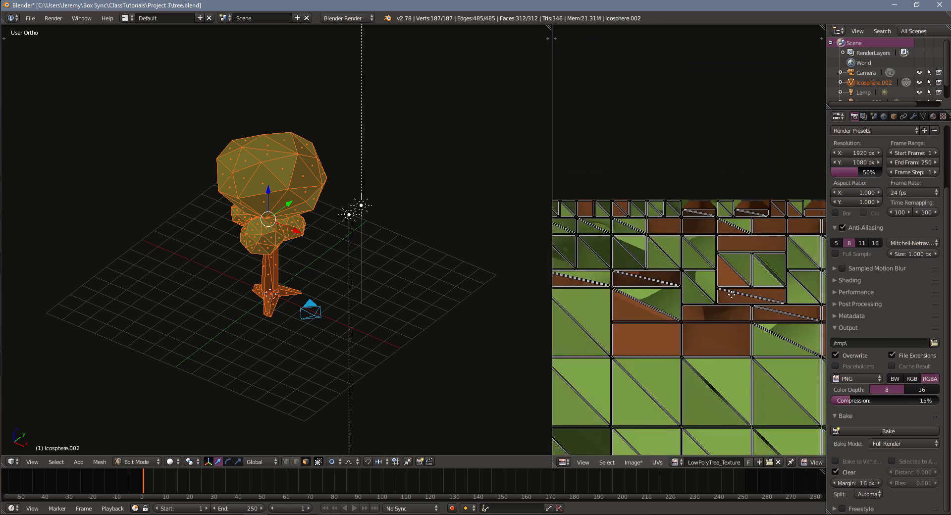
scroll(722, 186, down, 3)
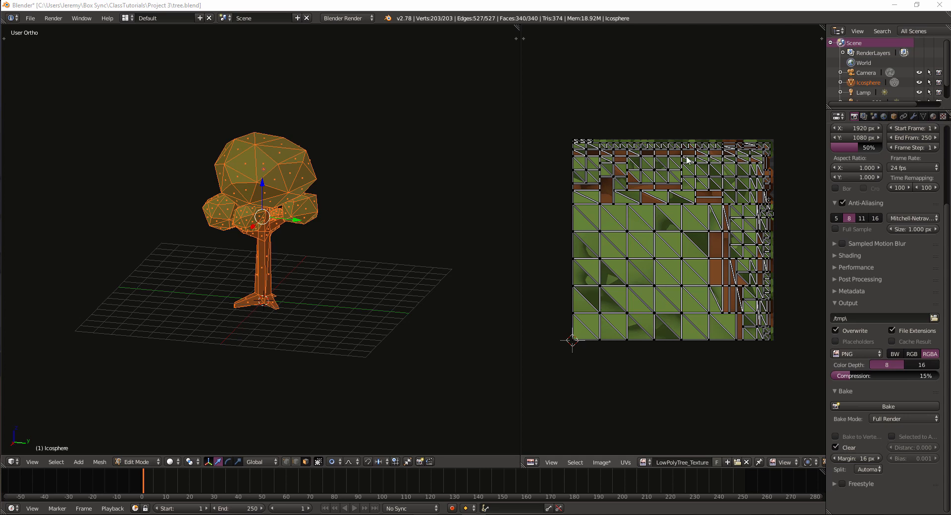
Save the baked texture to the Desktop as LowPolyTree_Texture.png, overwriting the existing file
click(601, 463)
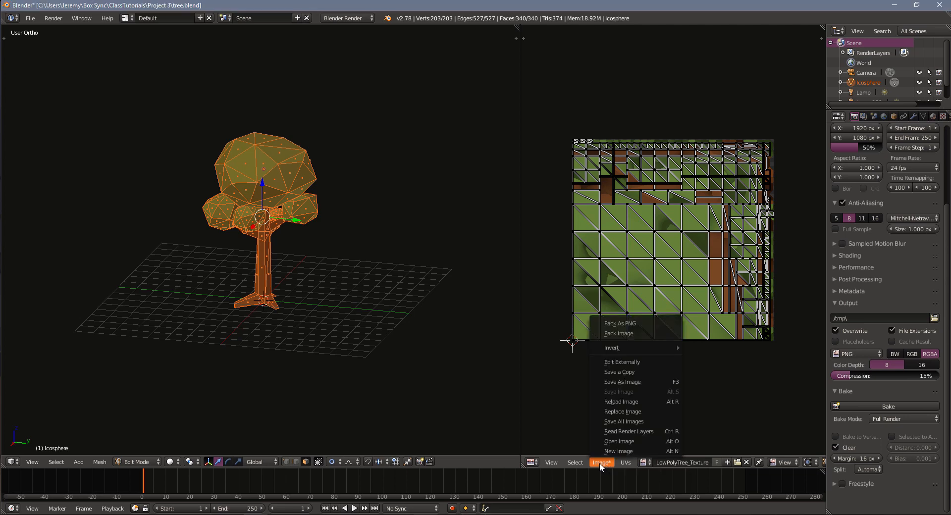
click(643, 381)
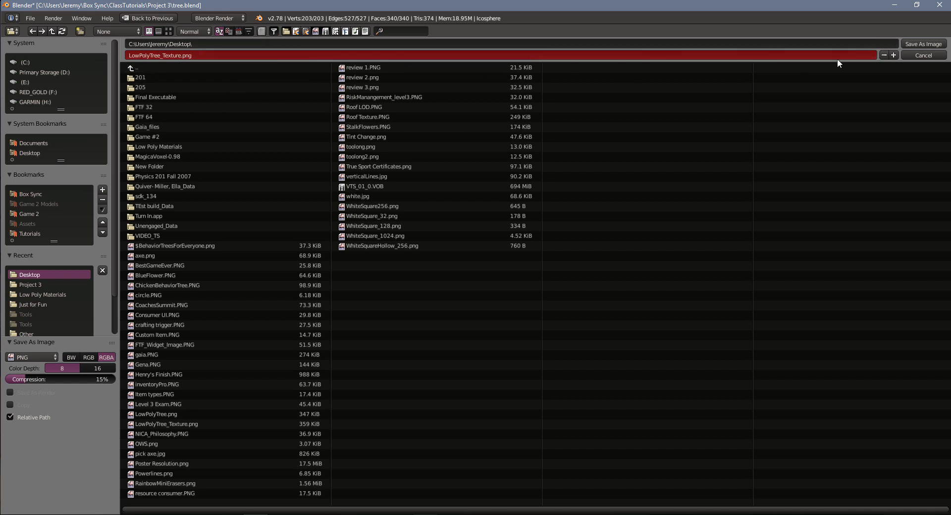
click(923, 44)
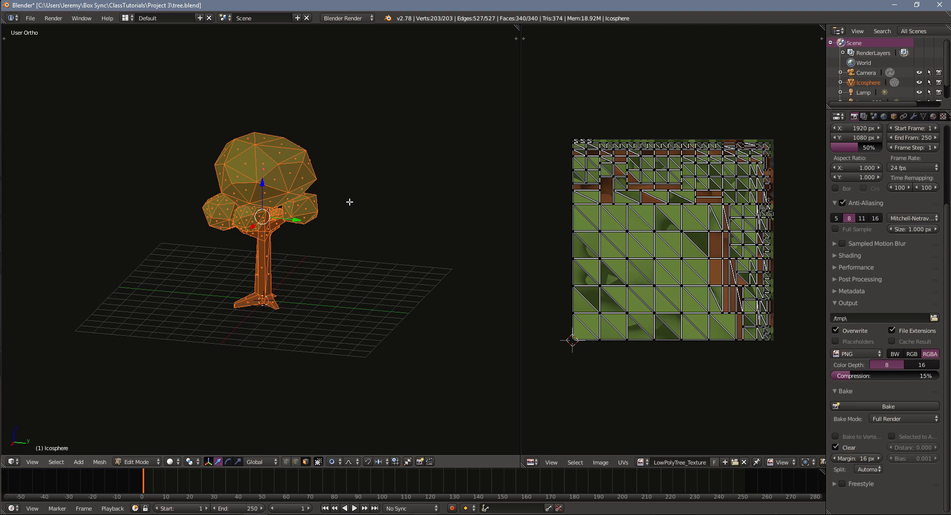
Return the tree to Object Mode and remove its LEaves and Trunk material slots
key(Tab)
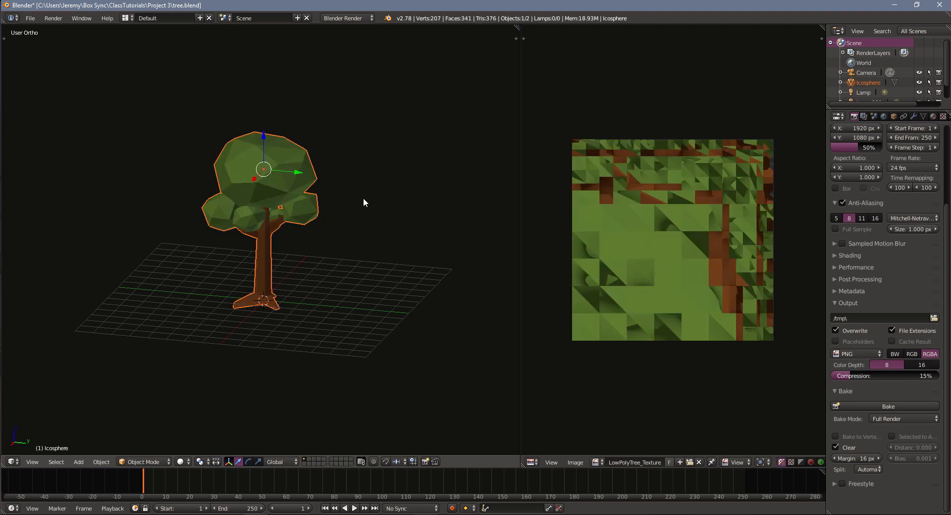
click(933, 116)
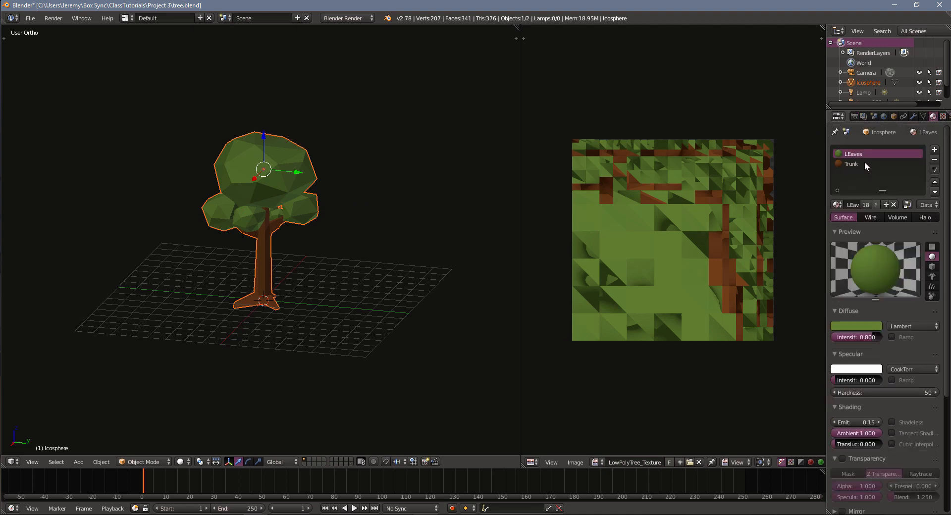
click(935, 159)
click(935, 160)
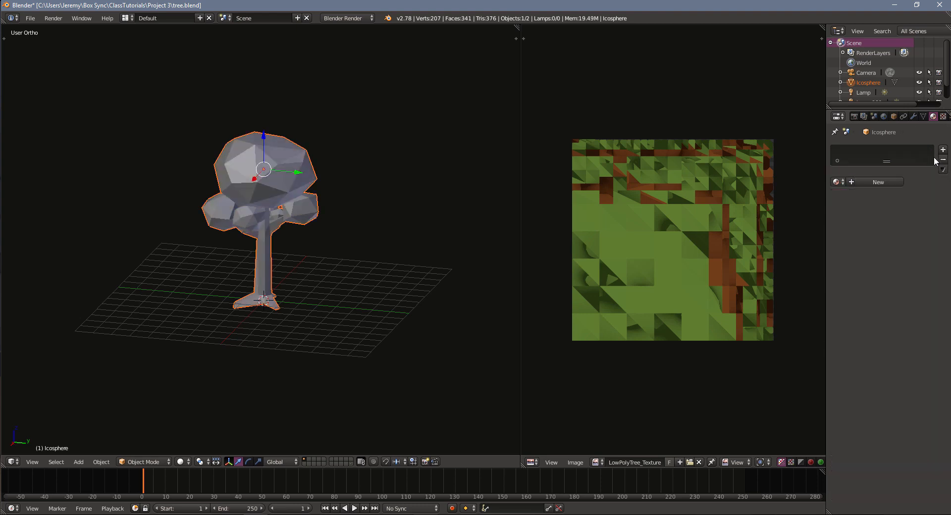
Give the tree a single new material named LowPolyTree_Material
click(862, 182)
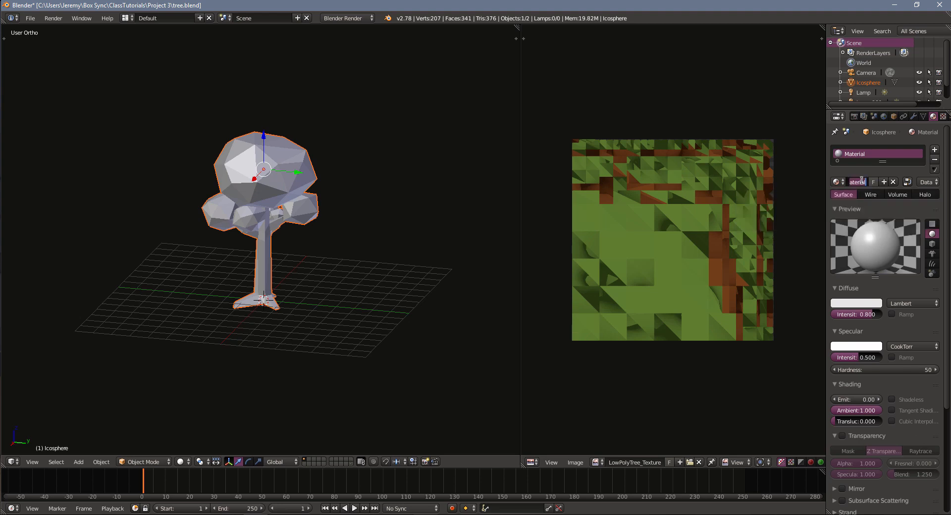
double_click(862, 181)
text(LowPolyTree_Material)
key(Return)
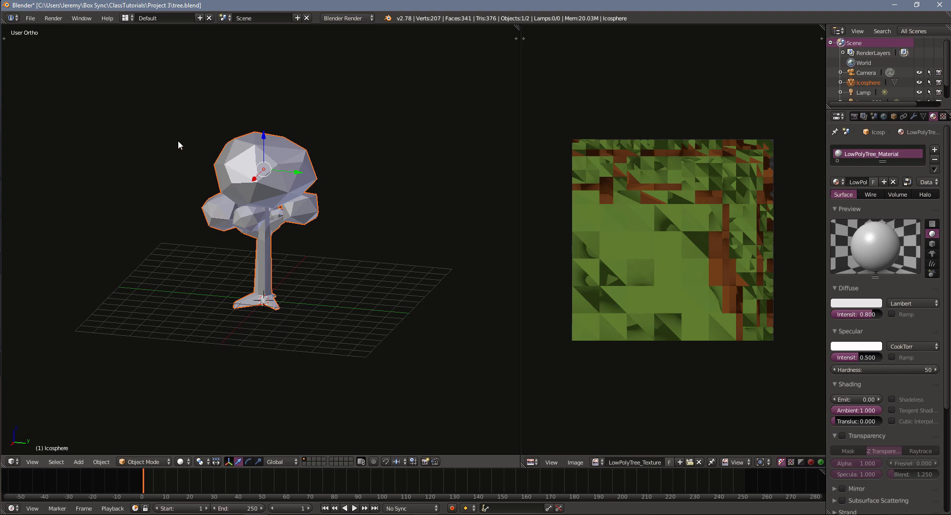
Export the selected tree to the Desktop in FBX format as LowPolyTree_2.fbx
click(30, 19)
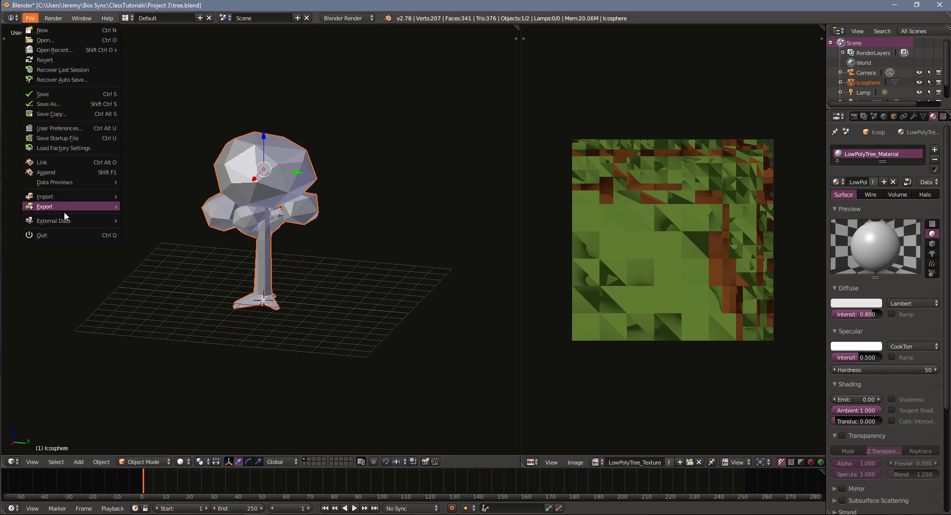
mouse_move(92, 208)
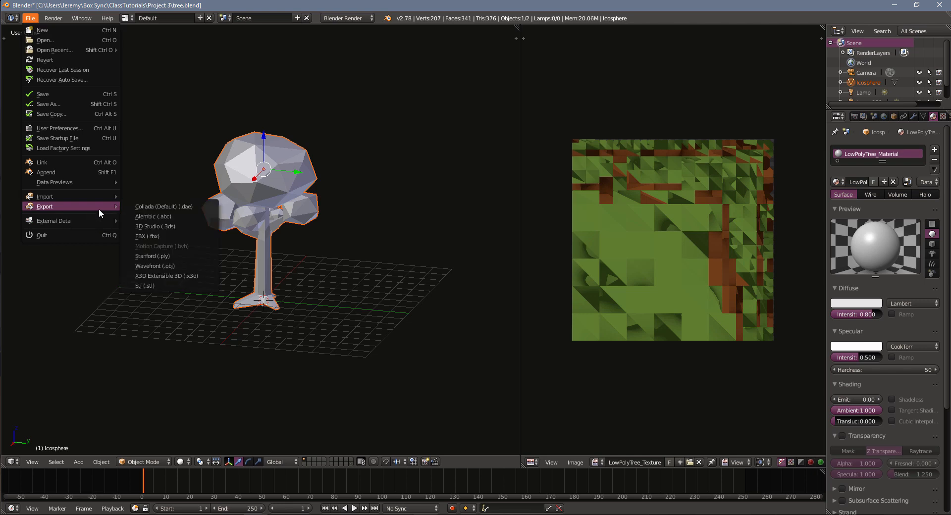
click(170, 237)
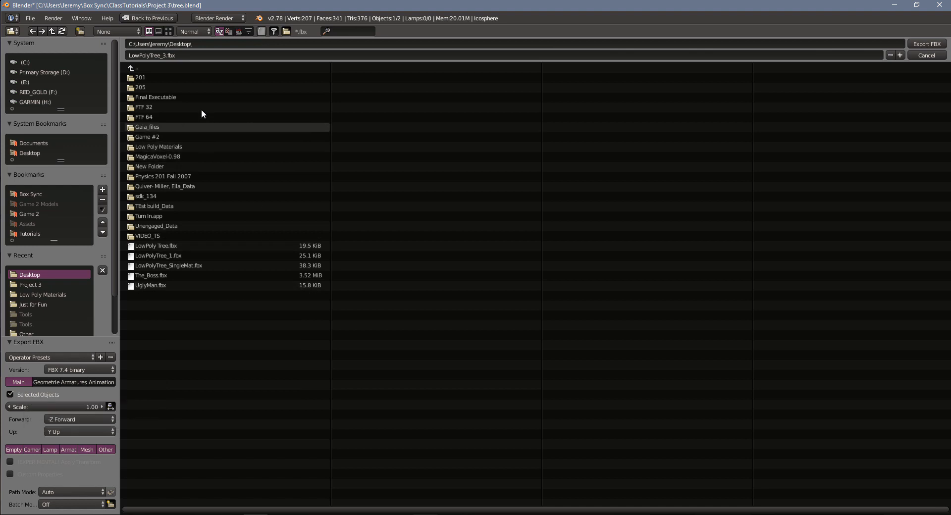
click(185, 256)
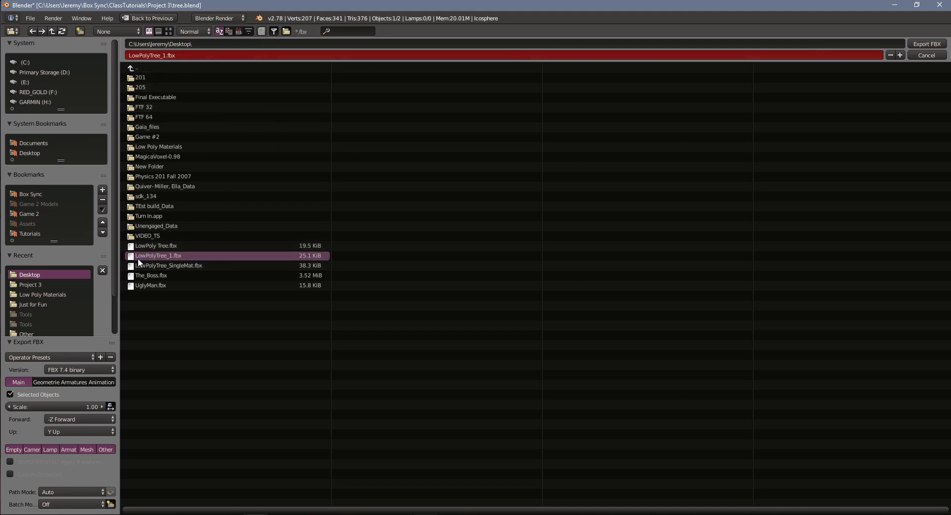
click(900, 54)
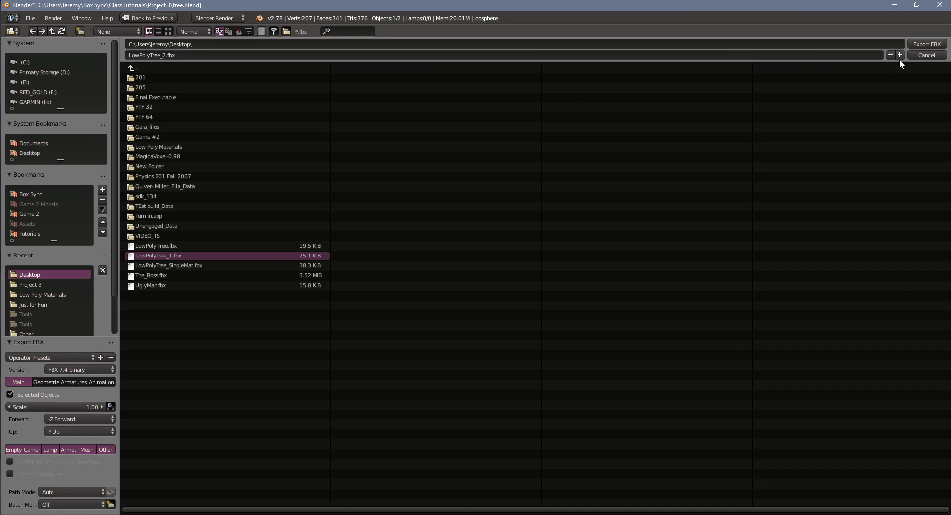
click(920, 43)
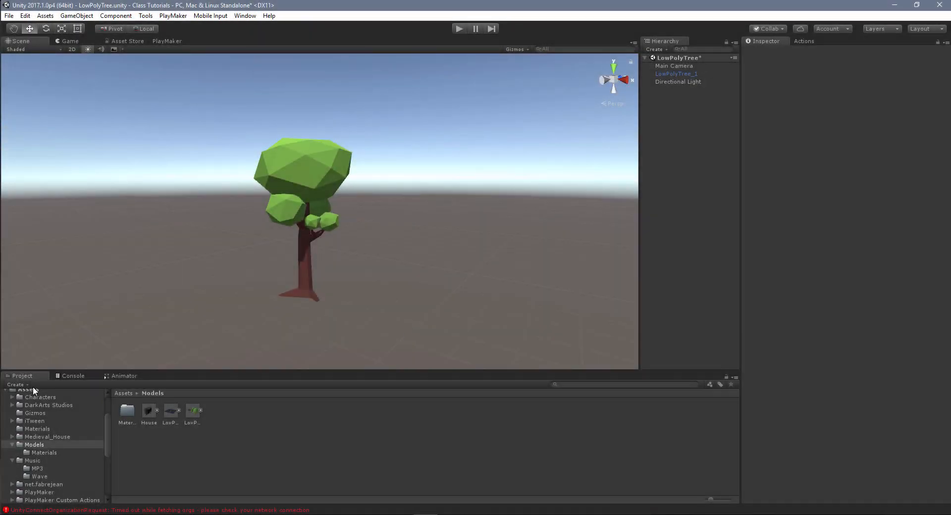
In Unity, import LowPolyTree_2.fbx from the Desktop into the project's Models folder
click(40, 445)
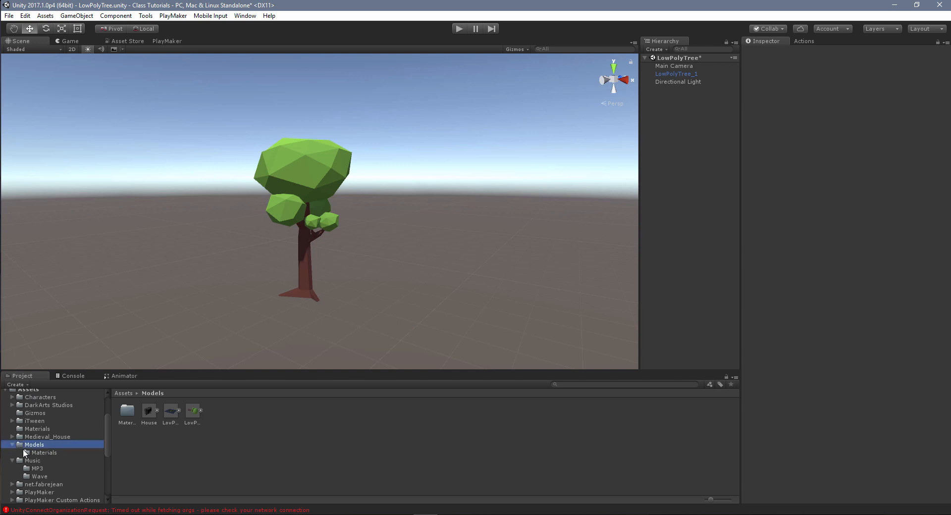
right_click(235, 422)
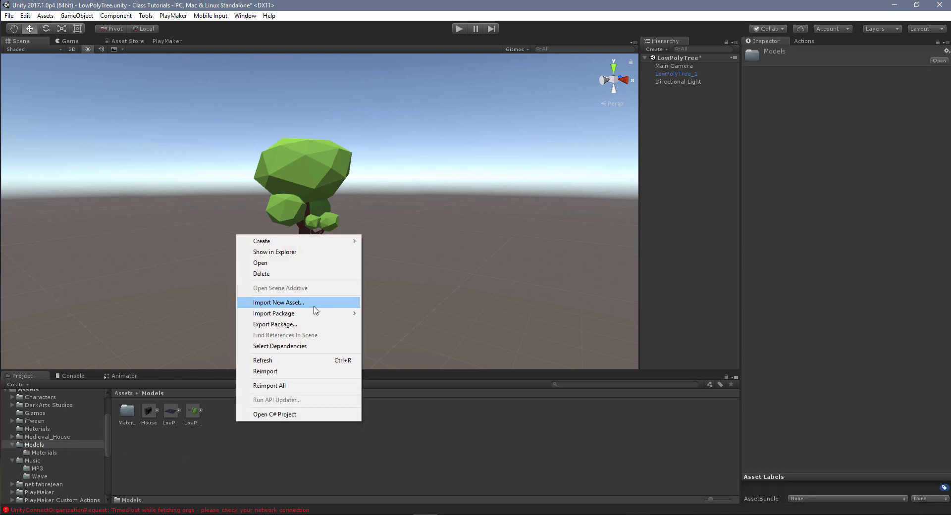
click(297, 302)
scroll(411, 190, down, 3)
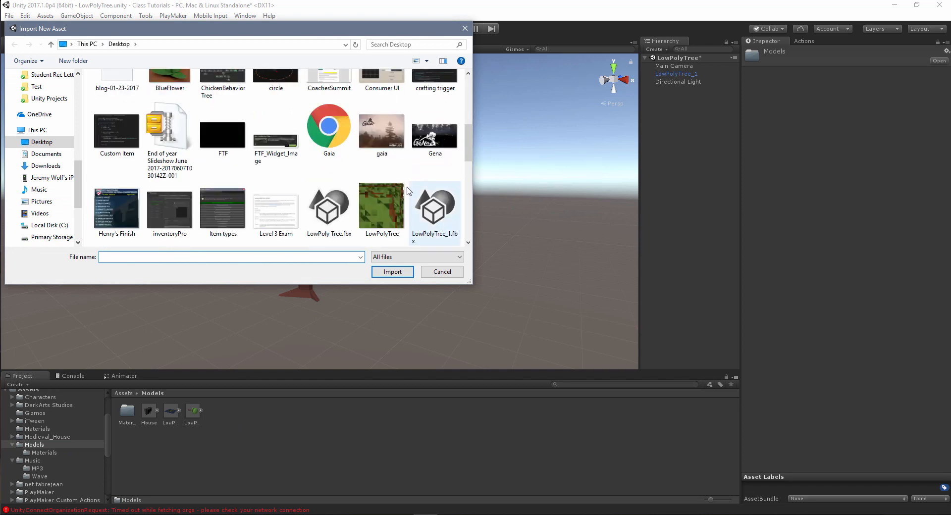
click(124, 147)
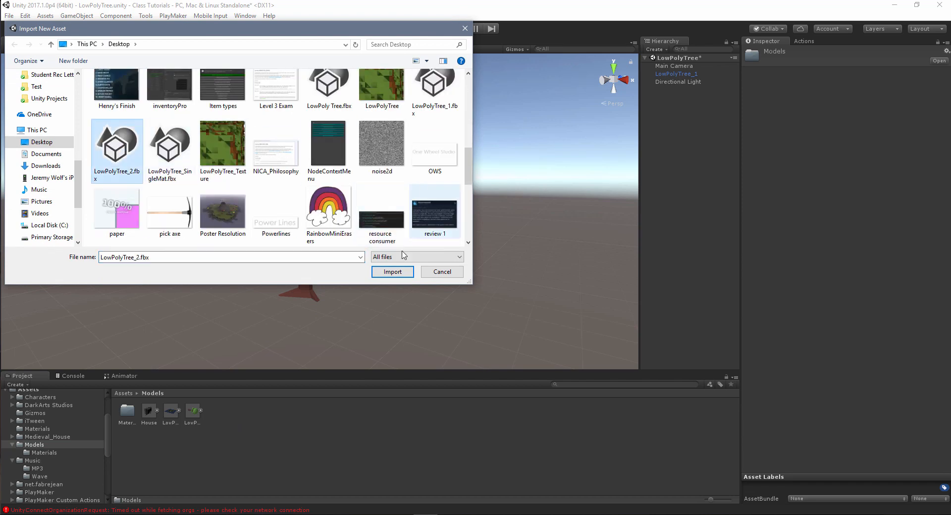
click(391, 273)
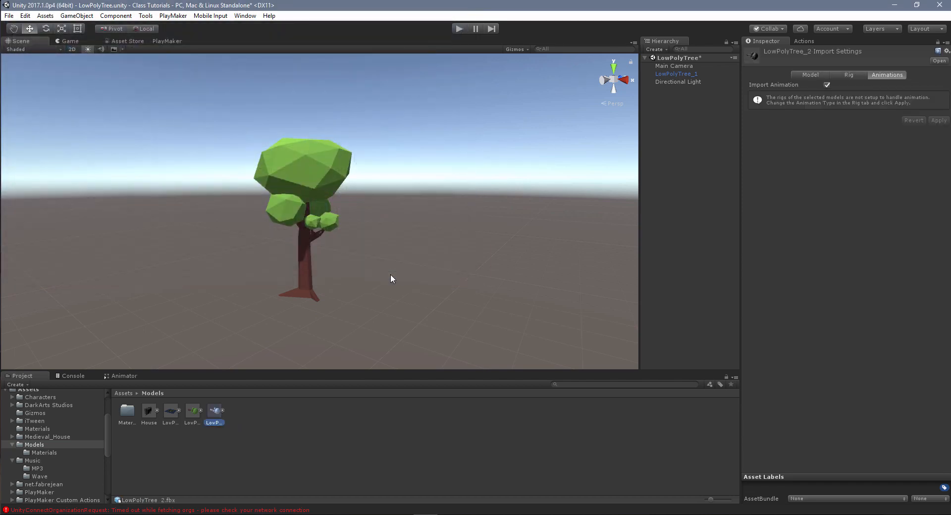
Place the LowPolyTree_2 model in the scene beside the green tree and expand the settings of its LowPolyTree_Material
drag(204, 424, 425, 150)
scroll(525, 210, down, 4)
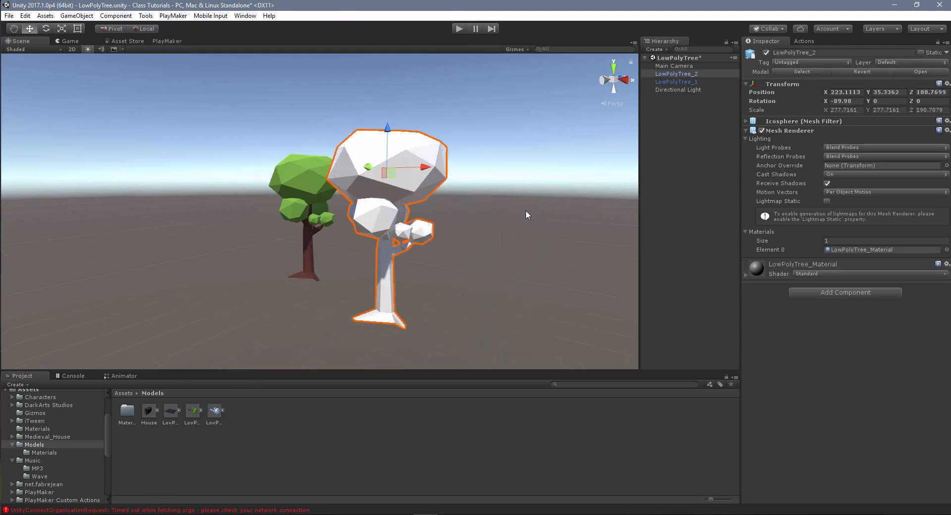
right_drag(345, 255, 378, 283)
middle_drag(378, 283, 492, 273)
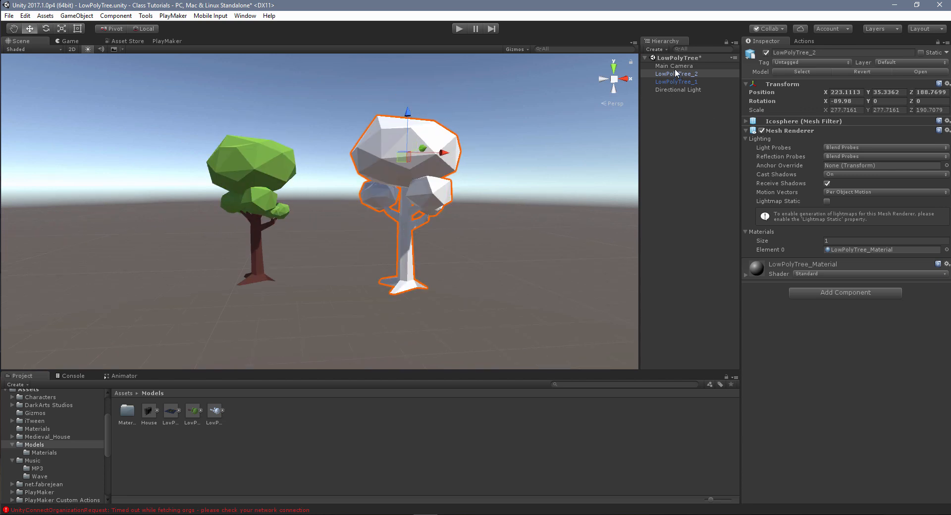
click(746, 275)
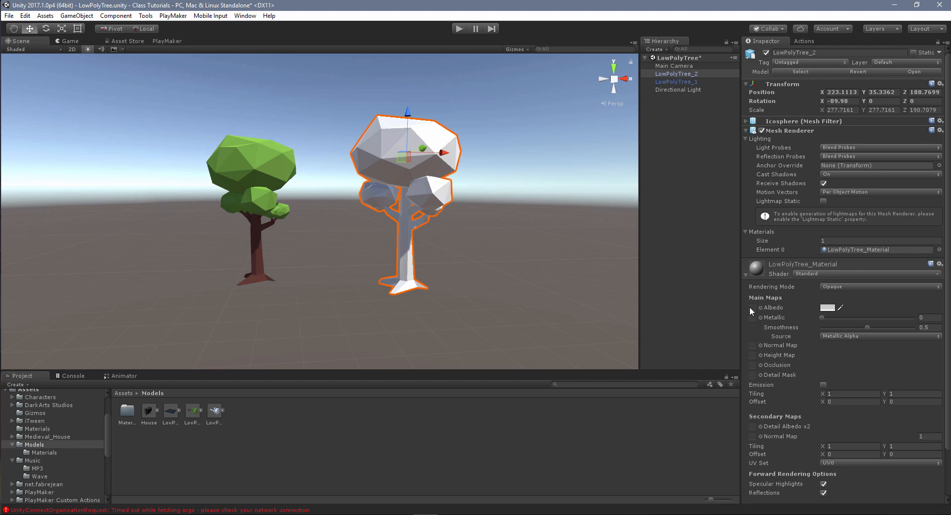
Import the LowPolyTree_Texture image from the Desktop into the project's Texture folder
scroll(62, 445, down, 5)
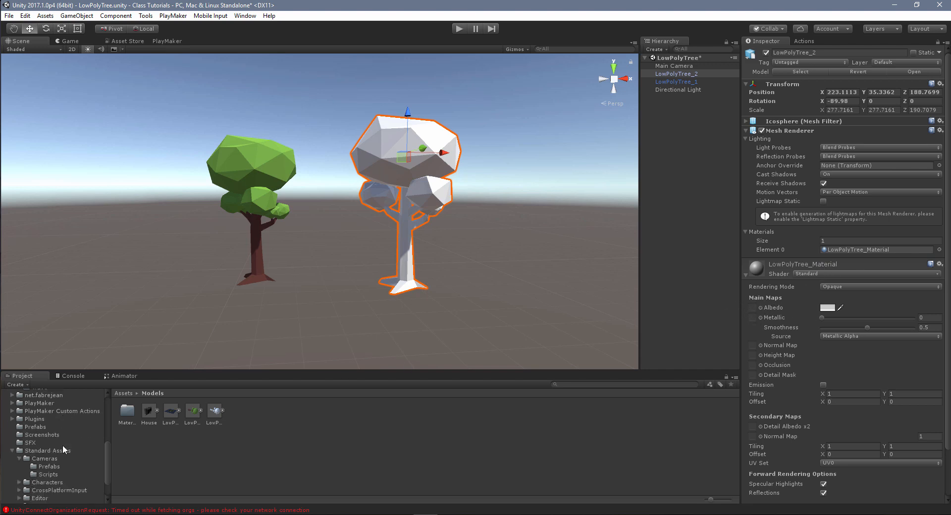
click(40, 498)
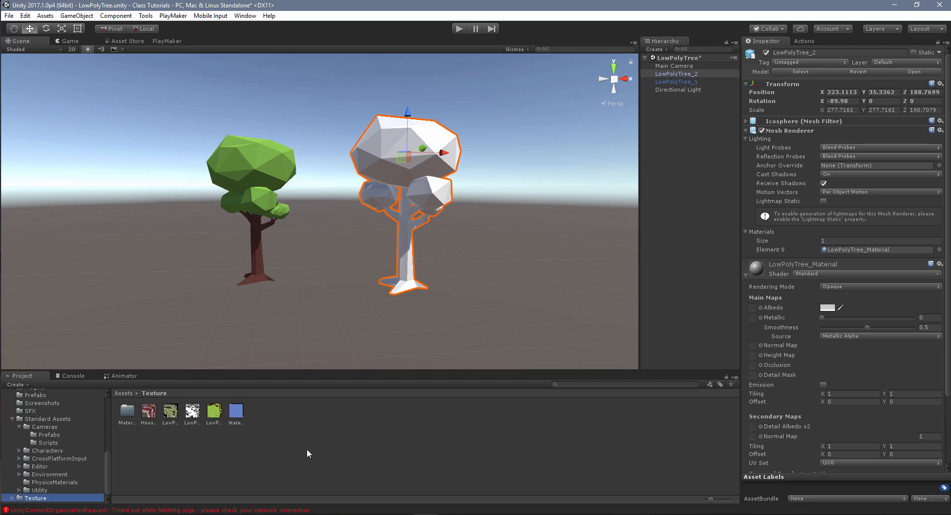
click(264, 414)
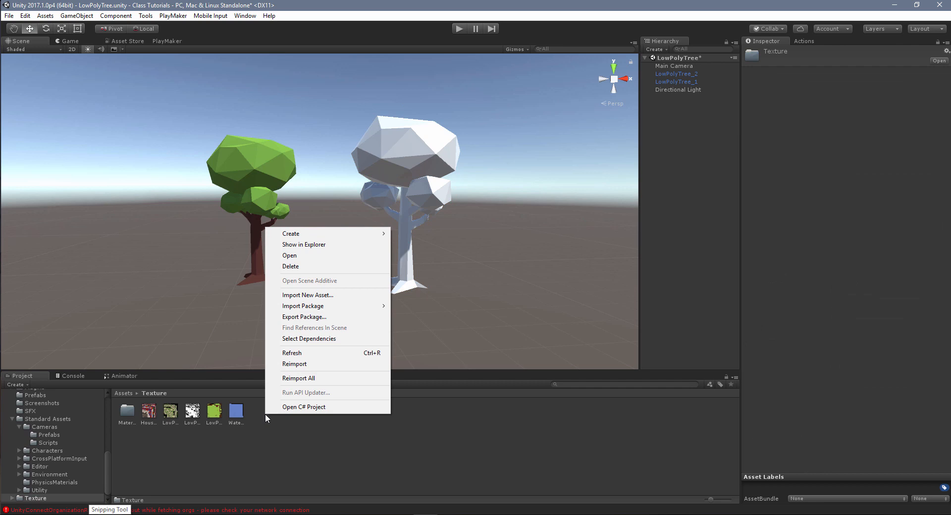
click(332, 295)
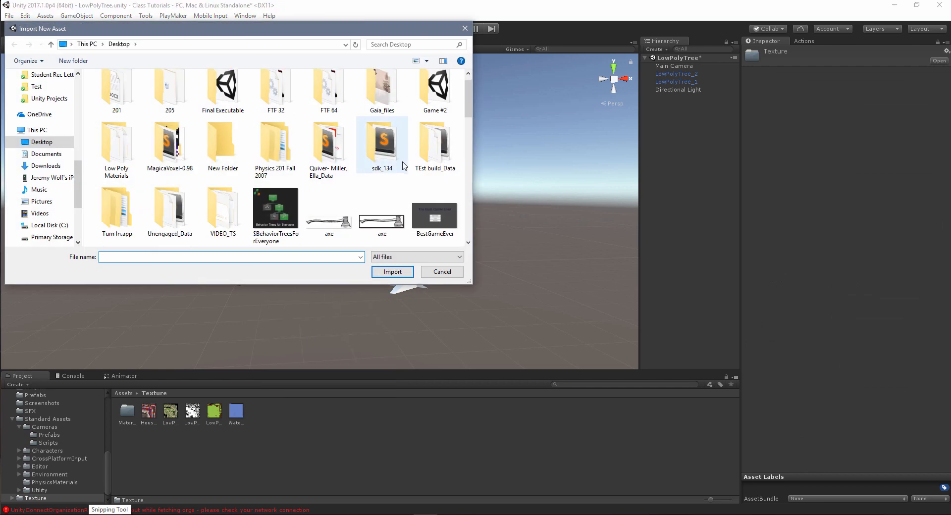
scroll(378, 141, down, 5)
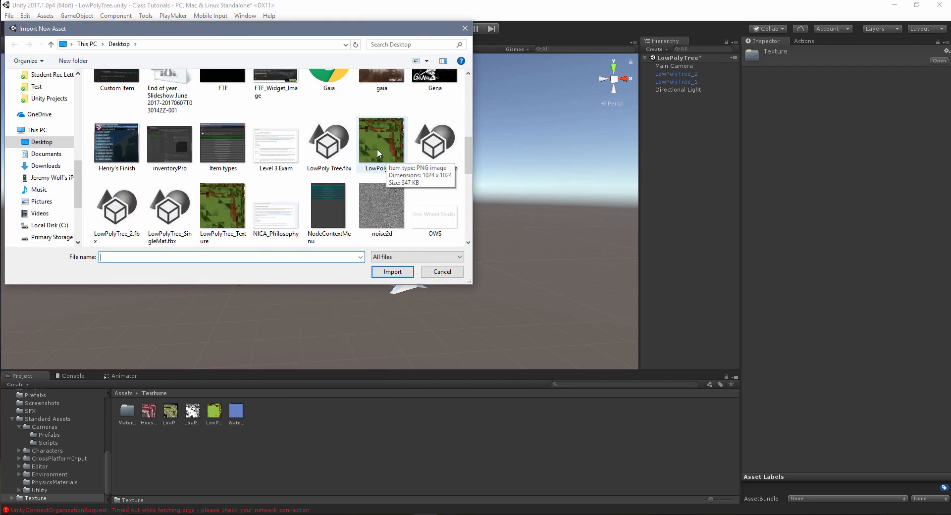
click(233, 203)
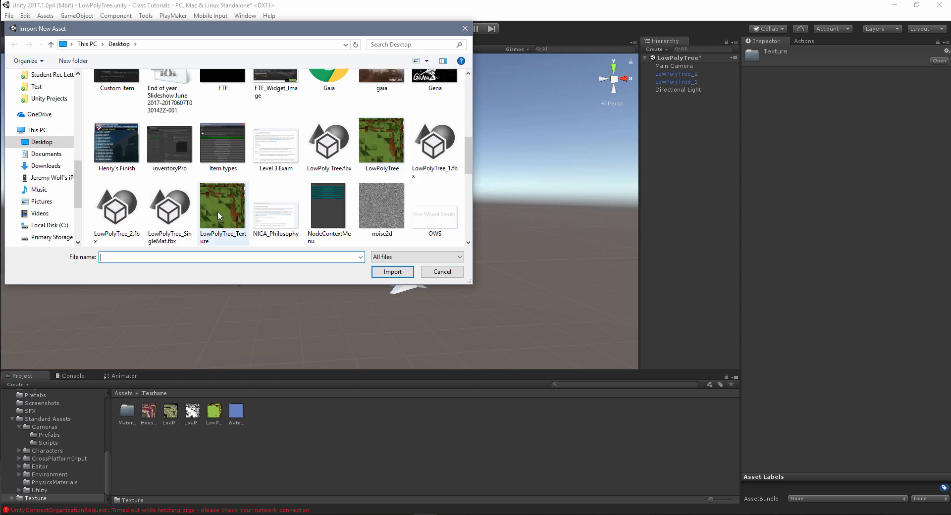
click(393, 272)
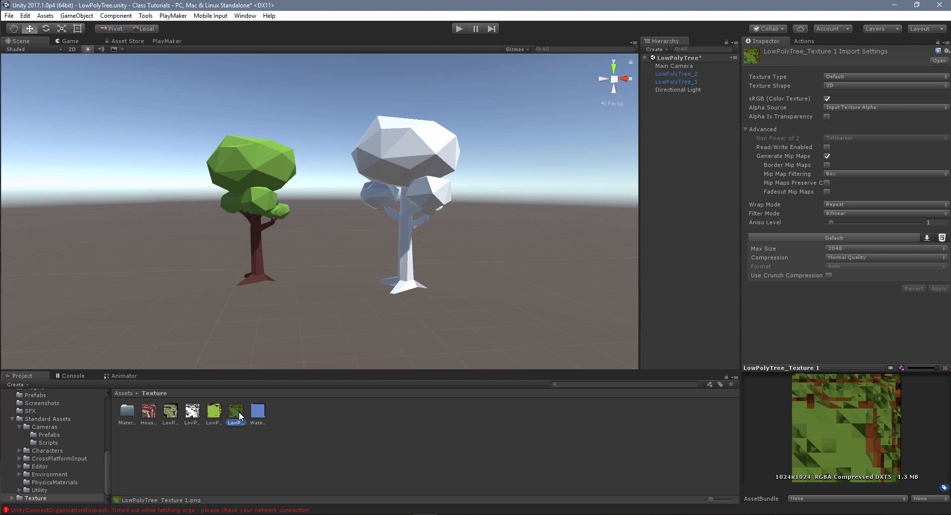
Apply the imported LowPolyTree_Texture 1 to the white LowPolyTree_2 tree in the scene
drag(239, 416, 423, 196)
right_drag(560, 281, 485, 294)
key(d)
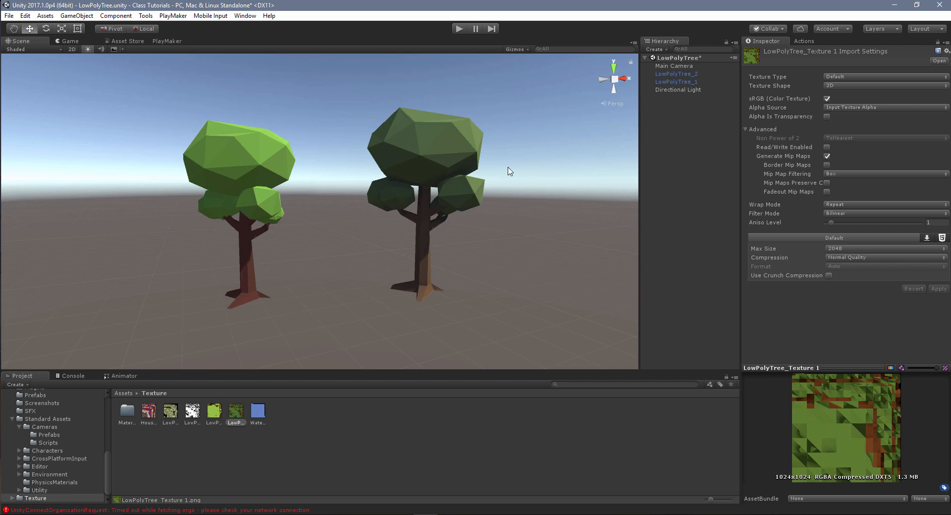
Lighten the Albedo tint of LowPolyTree_2's textured material from grey to nearly white, then deselect the tree
click(676, 74)
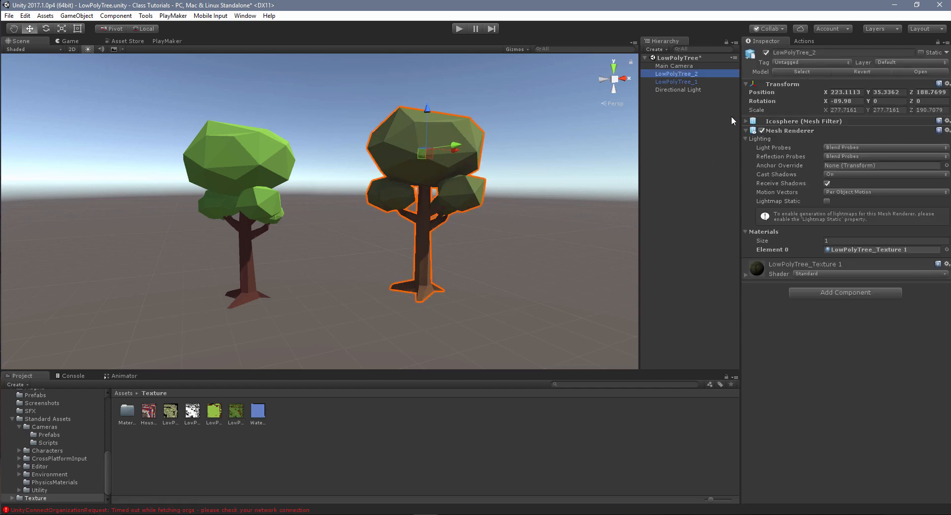
click(745, 274)
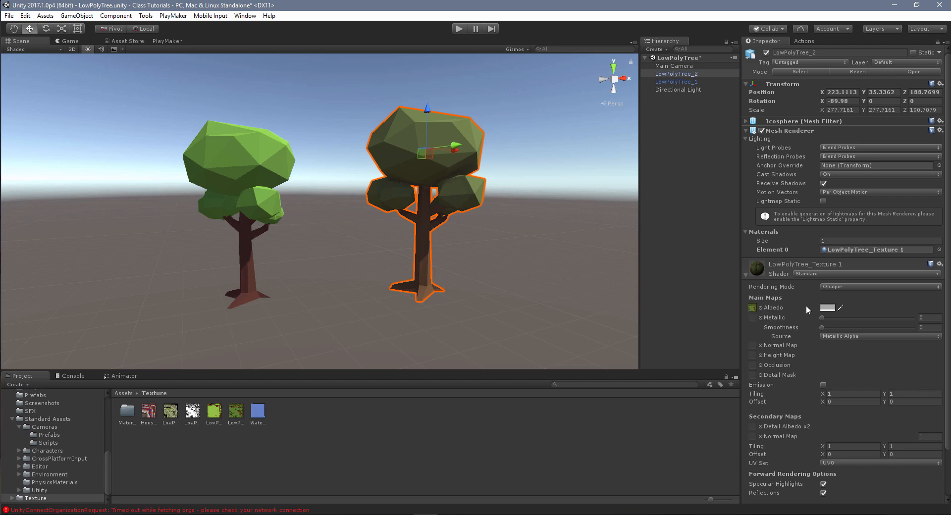
click(827, 307)
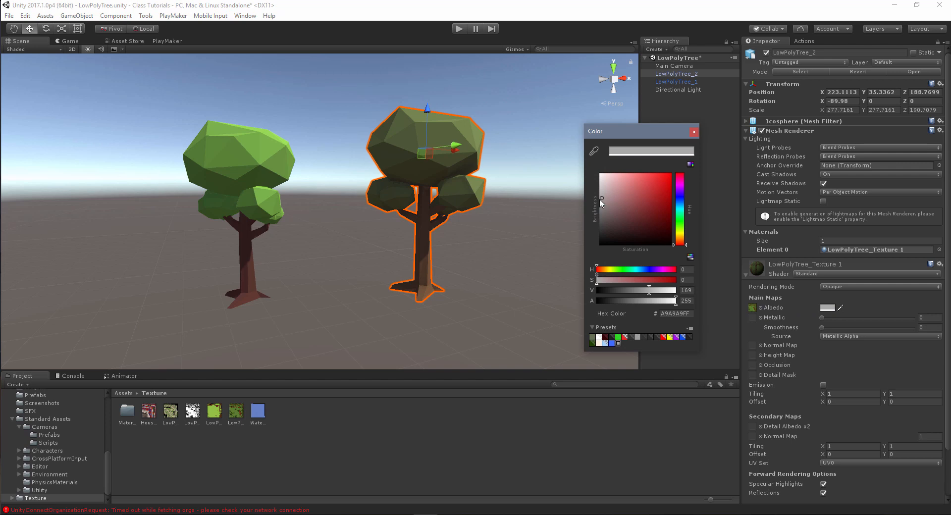
drag(602, 203, 598, 184)
click(694, 132)
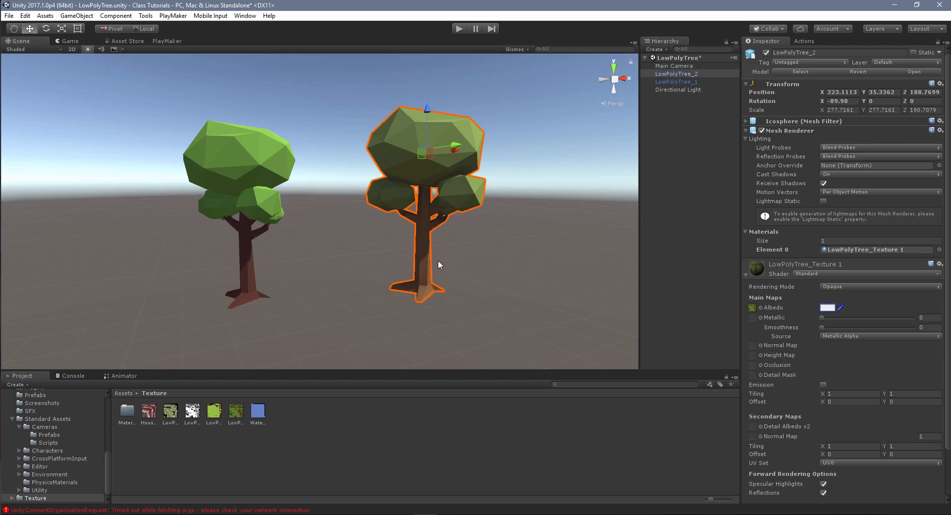
click(514, 256)
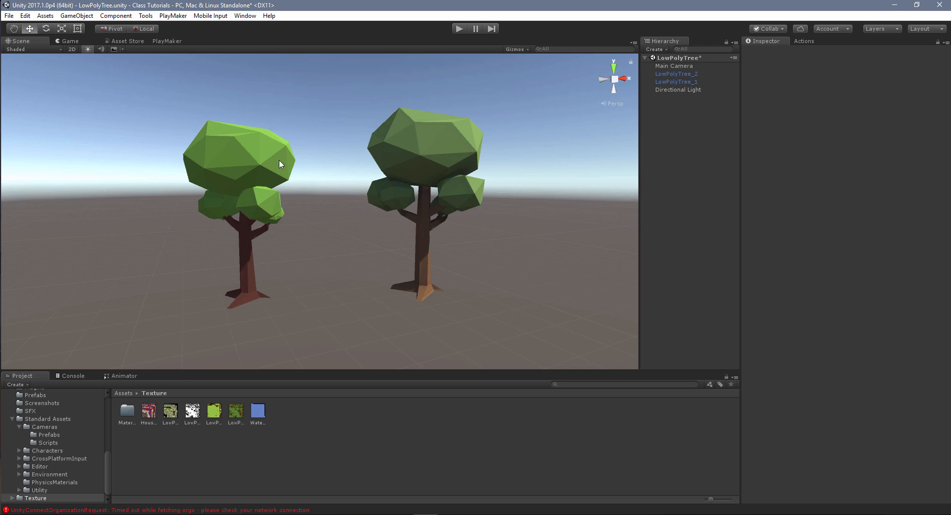
Compare the material settings of LowPolyTree_1 and LowPolyTree_2, then clear the selection
click(263, 160)
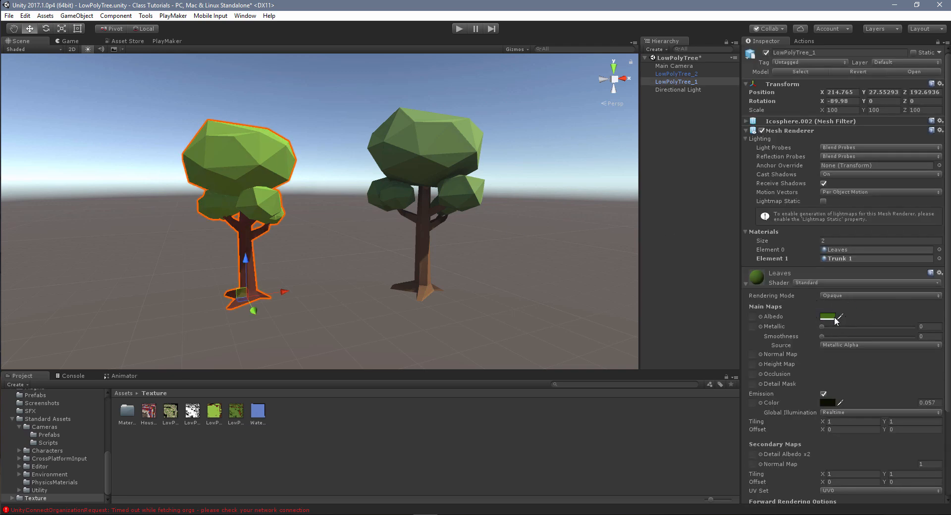
click(427, 136)
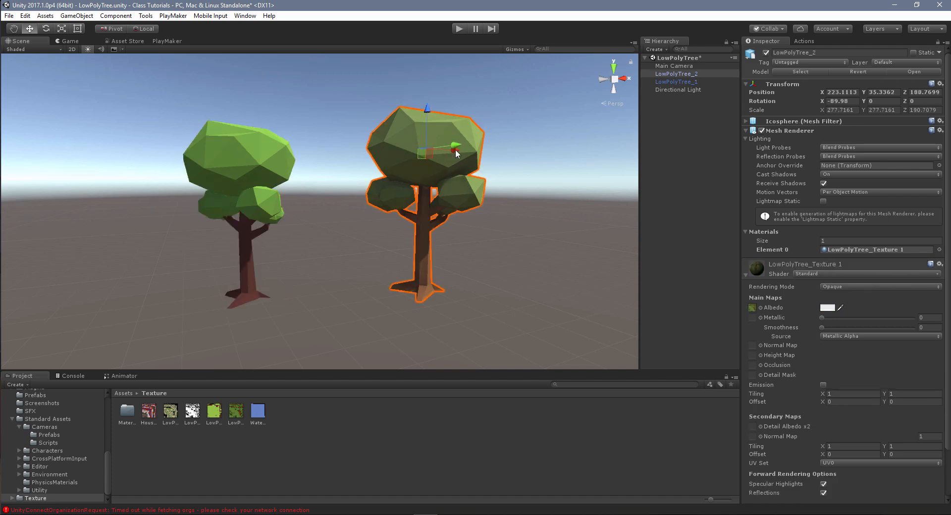
click(532, 229)
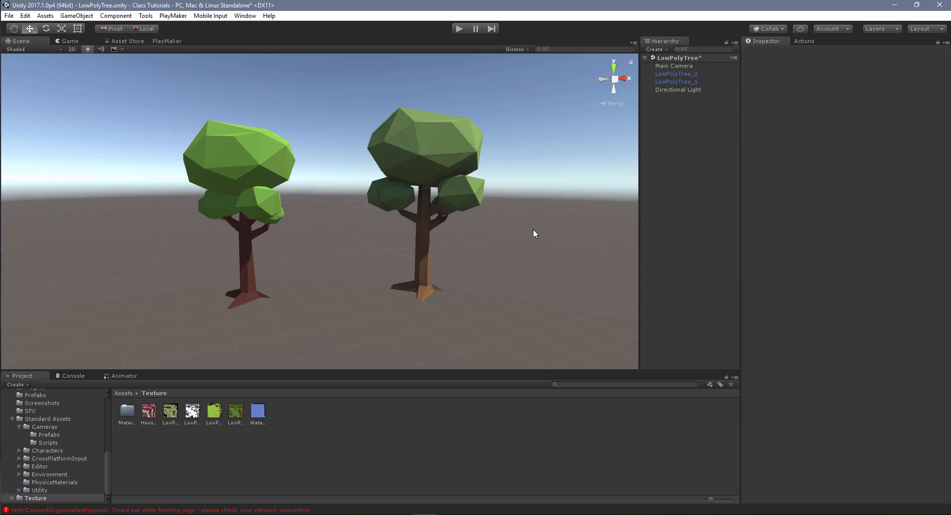